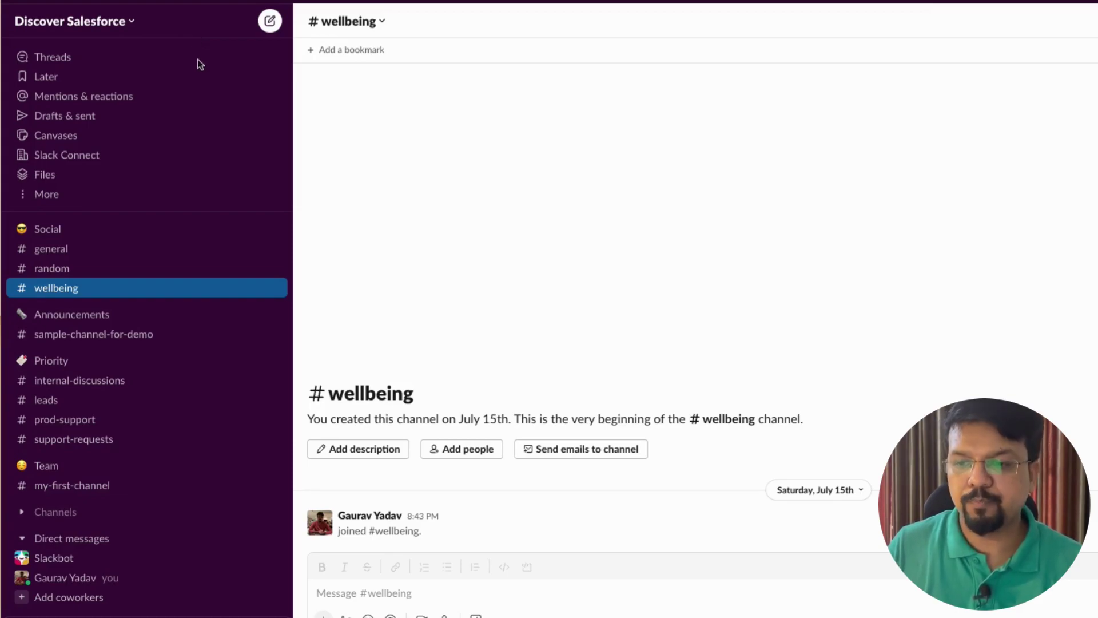
Save the message "can you please take interview at 5pm today?" in your own direct messages for later
{"action": "scroll", "coordinate": [153, 370], "scroll_direction": "down", "scroll_amount": 2}
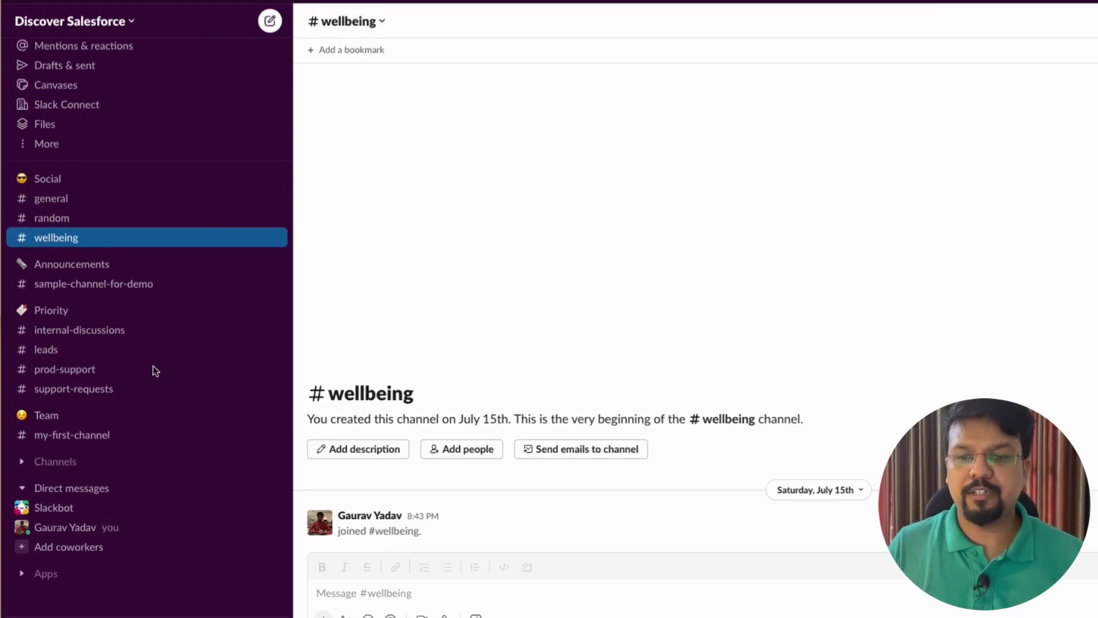
{"action": "left_click", "coordinate": [62, 527]}
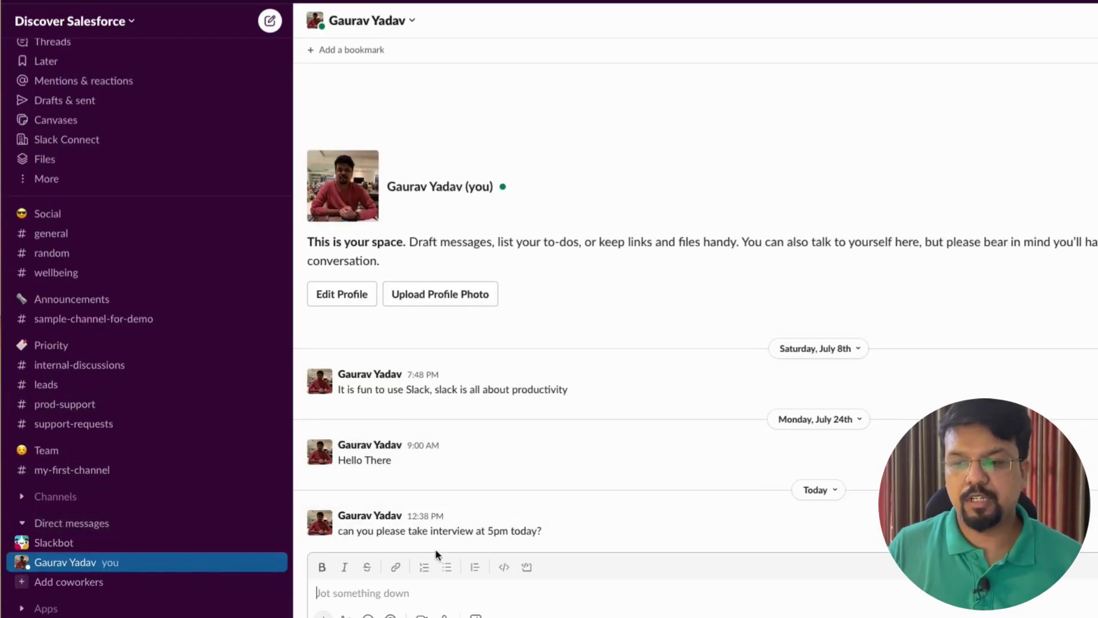
{"action": "left_click_drag", "start_coordinate": [341, 536], "coordinate": [453, 543]}
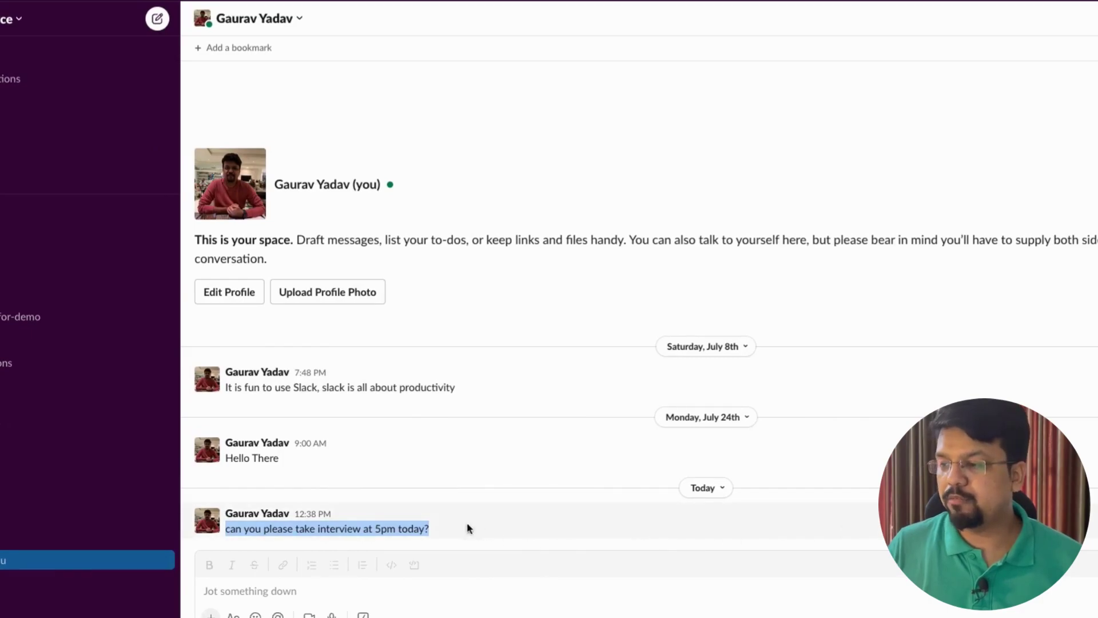
{"action": "left_click", "coordinate": [518, 523]}
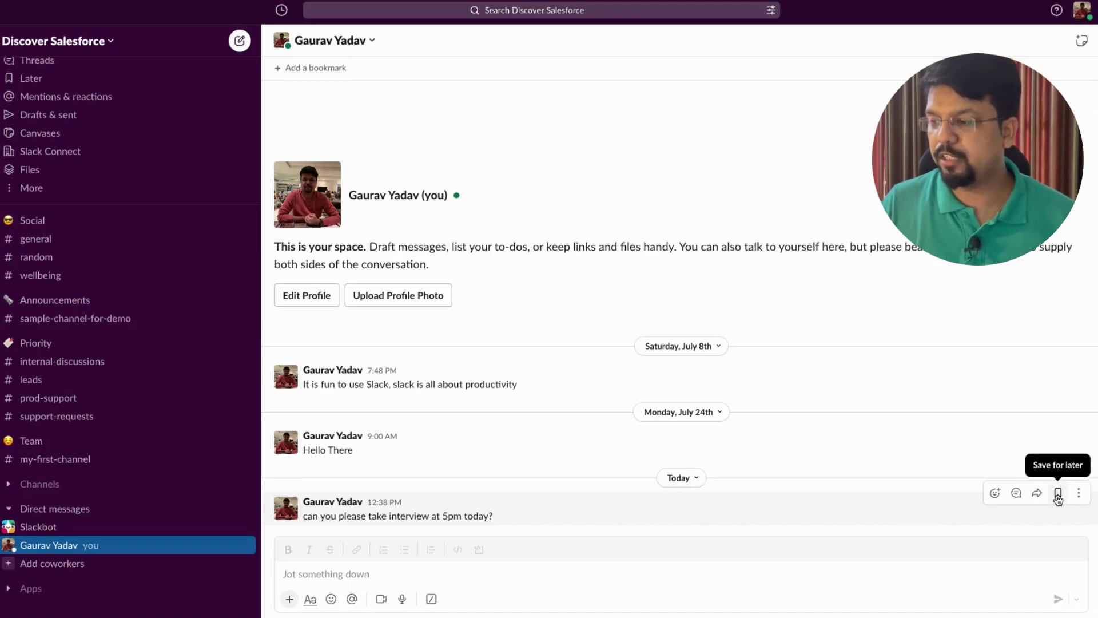
{"action": "left_click", "coordinate": [1058, 493]}
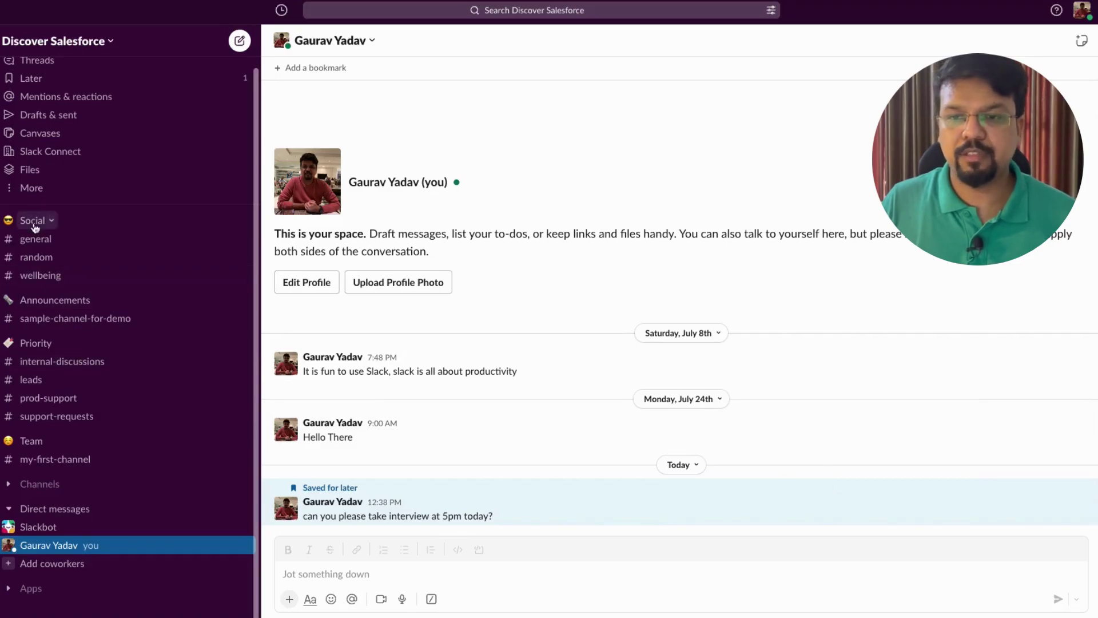
Save the latest message in each of the #random, #internal-discussions and #prod-support channels for later
{"action": "left_click", "coordinate": [37, 256]}
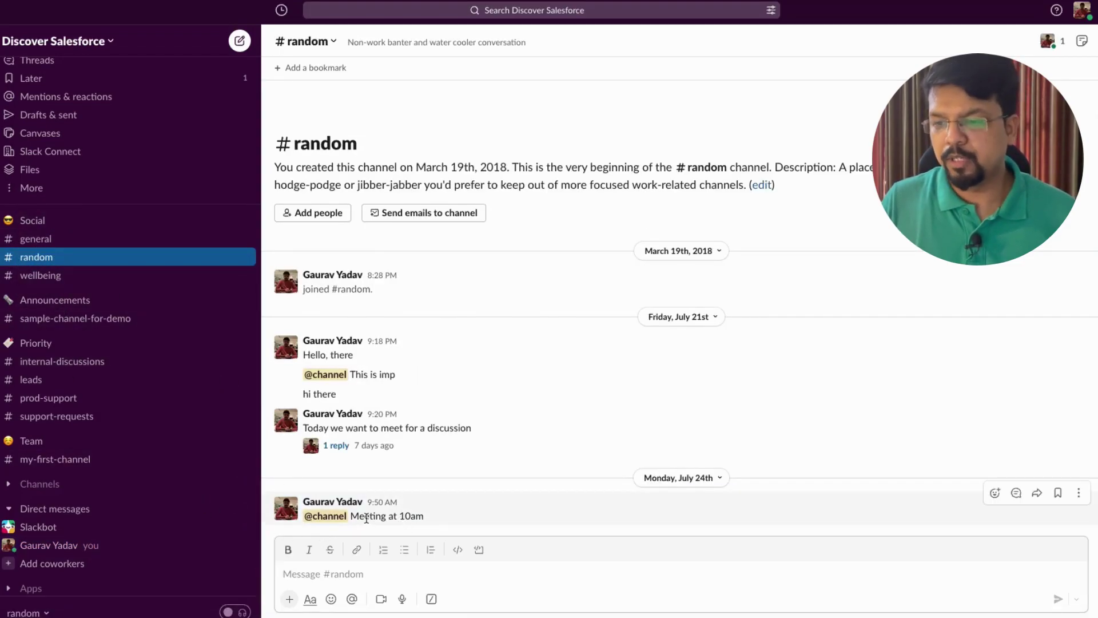
{"action": "left_click", "coordinate": [1058, 494]}
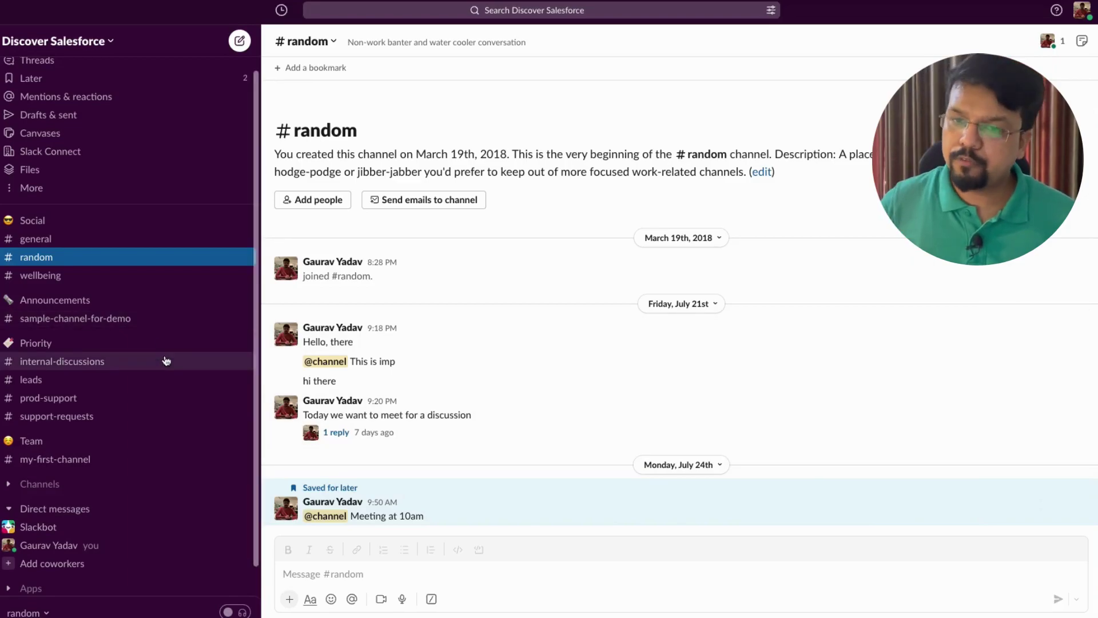
{"action": "left_click", "coordinate": [81, 368]}
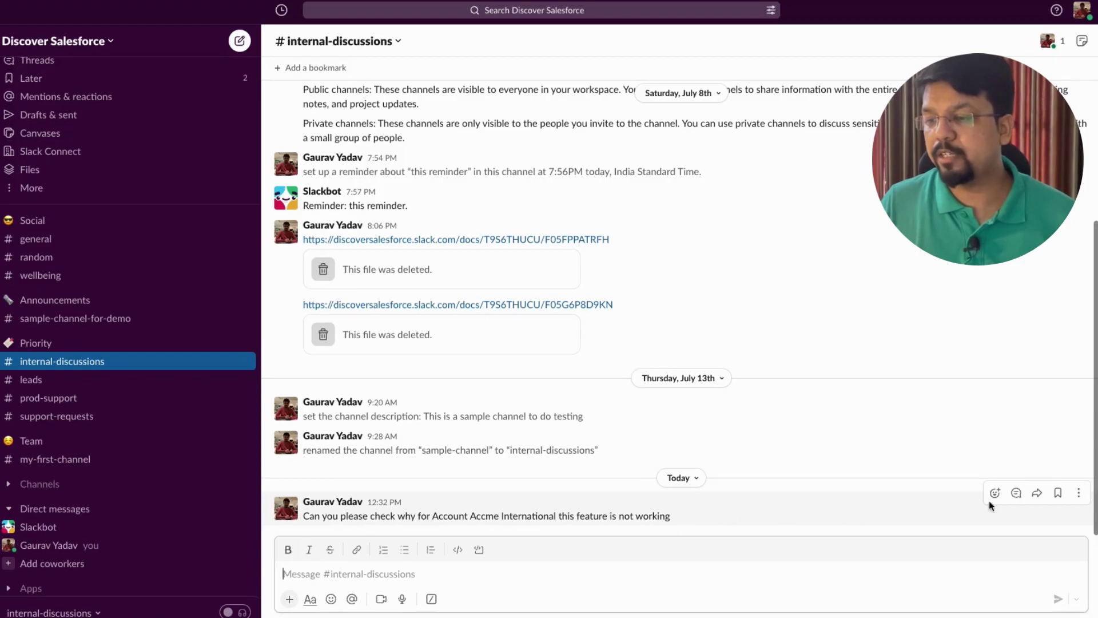
{"action": "left_click", "coordinate": [1059, 493]}
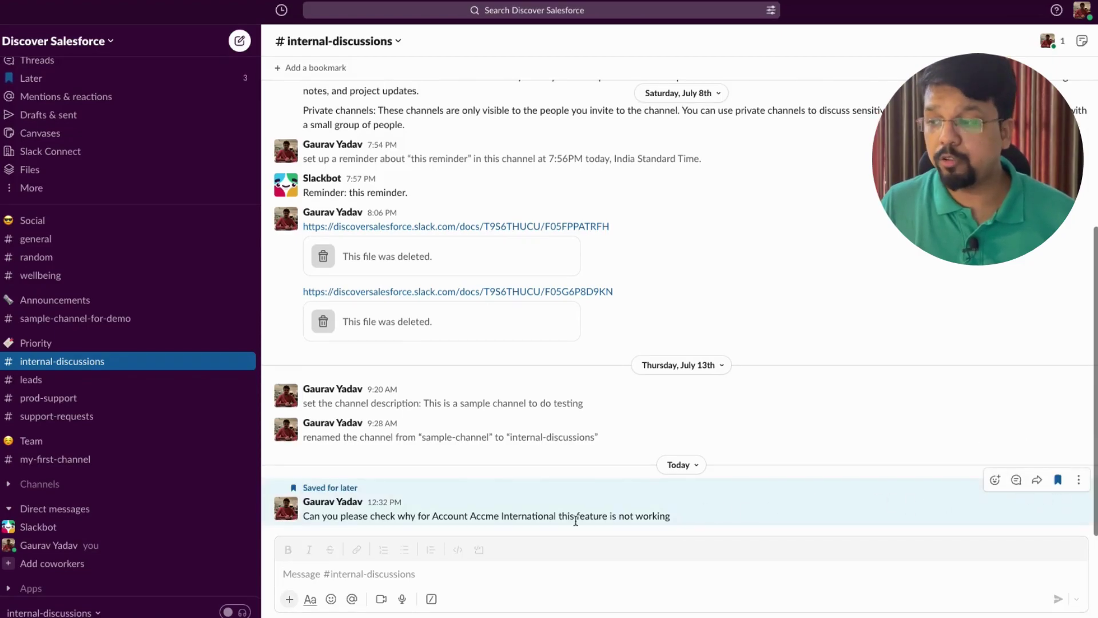
{"action": "left_click", "coordinate": [45, 399]}
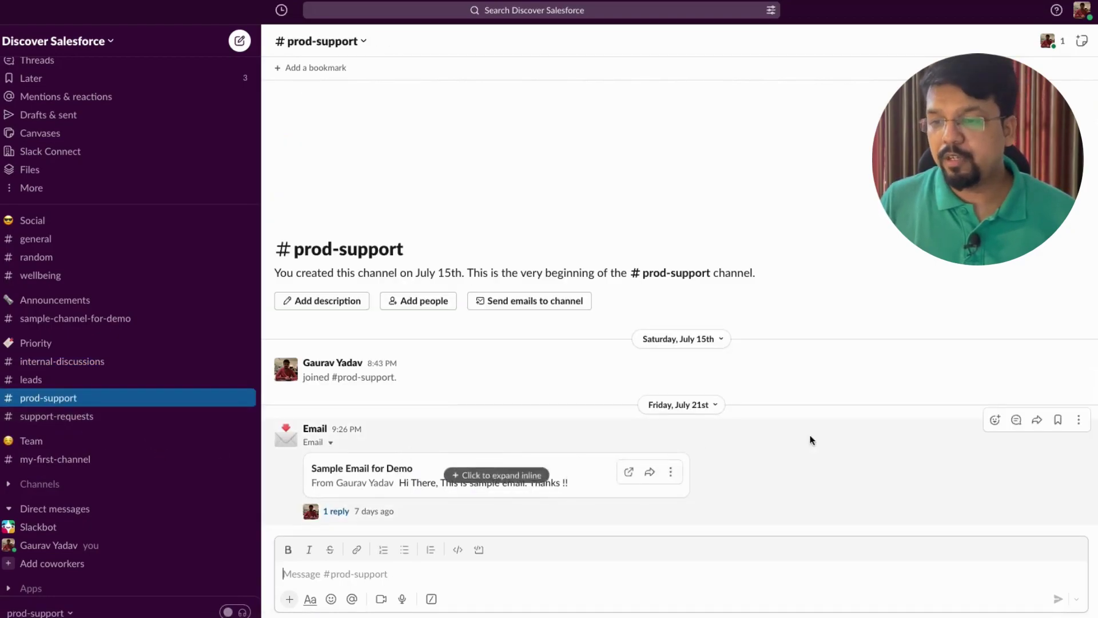
{"action": "left_click", "coordinate": [1059, 420]}
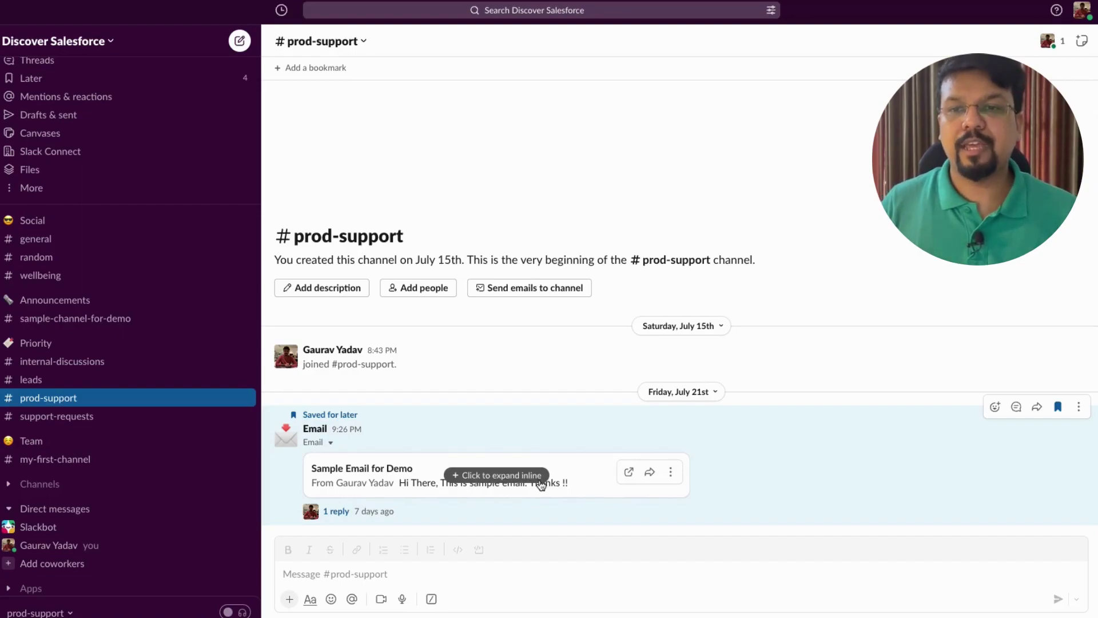
Start a custom reminder for the saved #random message "Meeting at 10am" and set its date to July 29th, 2023
{"action": "scroll", "coordinate": [130, 304], "scroll_direction": "up", "scroll_amount": 1}
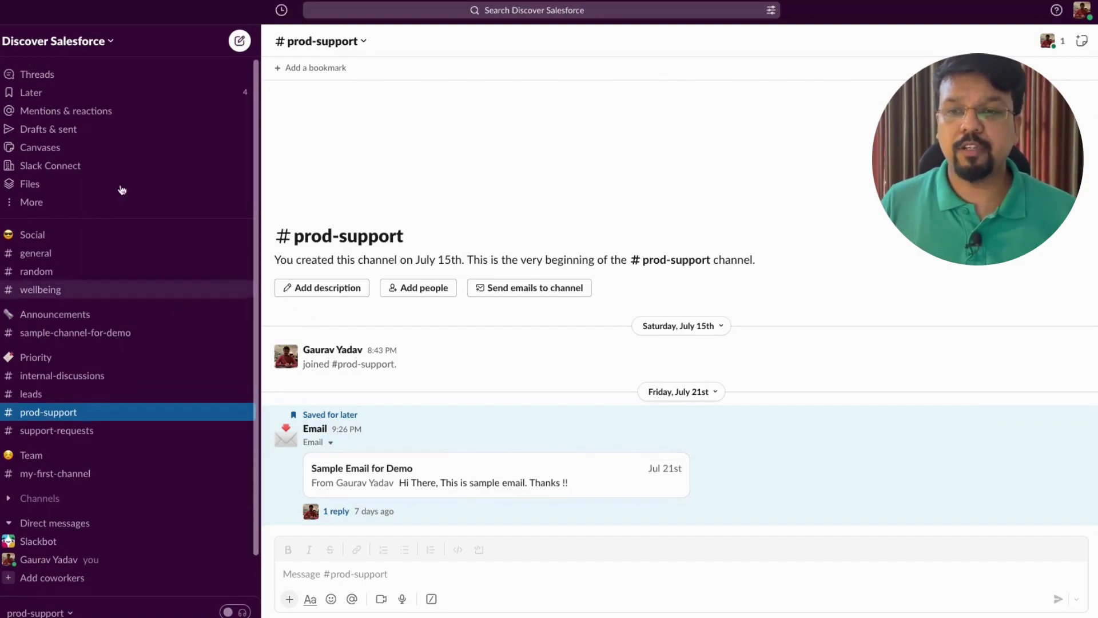
{"action": "left_click", "coordinate": [49, 93]}
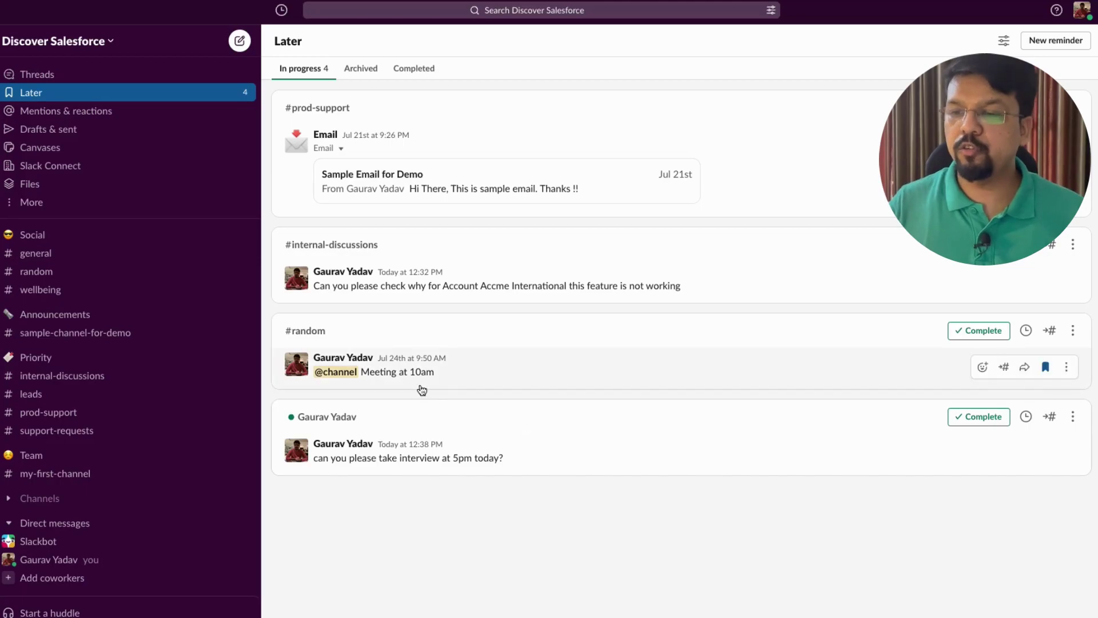
{"action": "left_click", "coordinate": [1026, 330]}
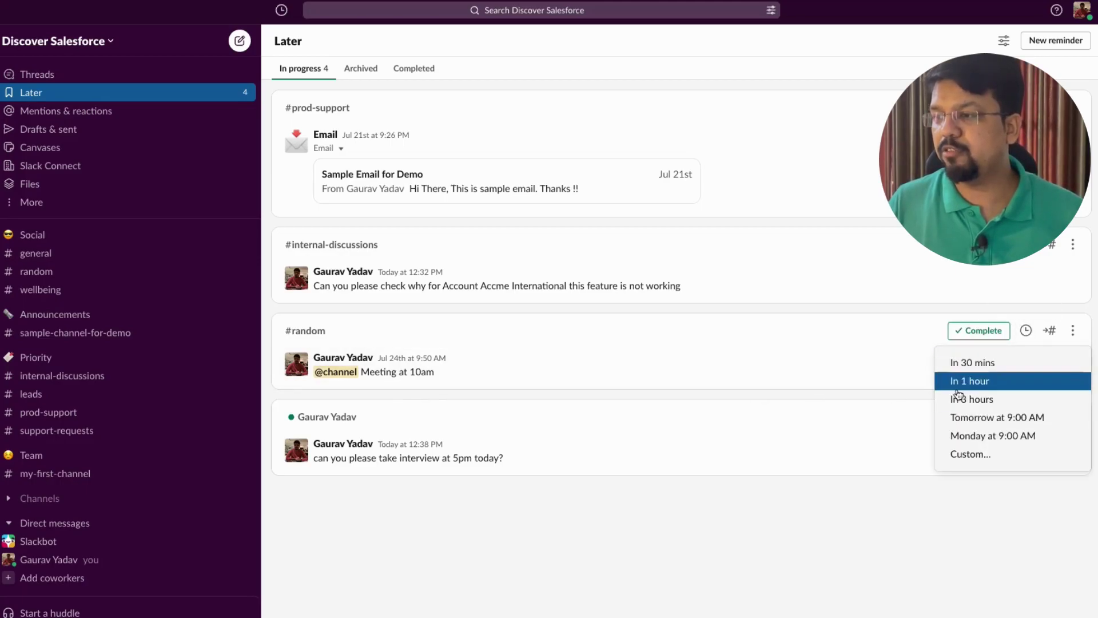
{"action": "left_click", "coordinate": [974, 456]}
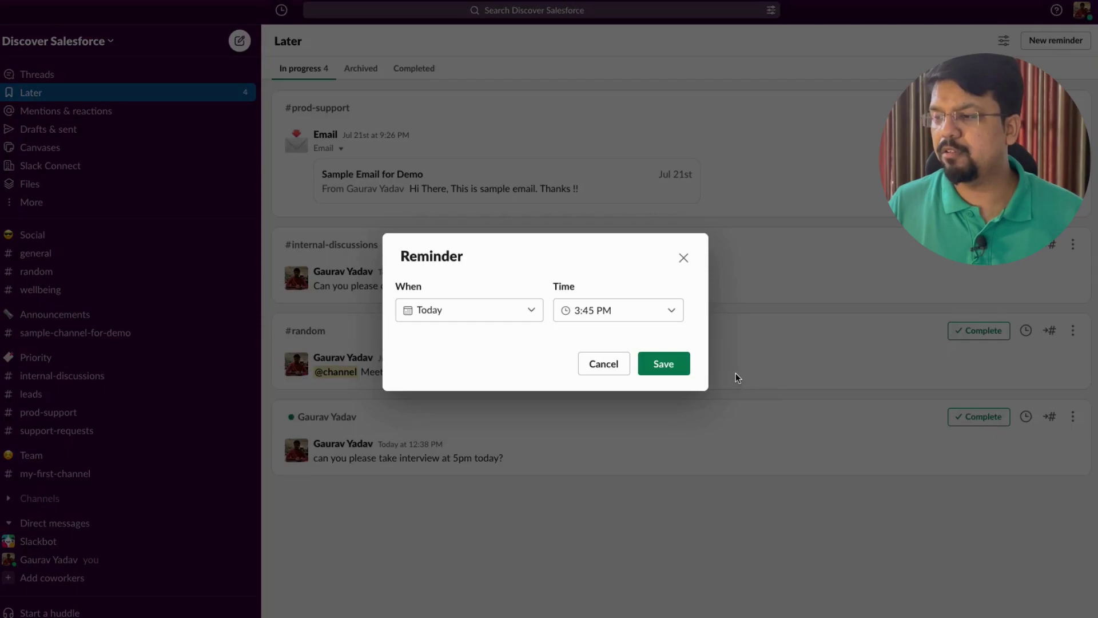
{"action": "left_click", "coordinate": [527, 315]}
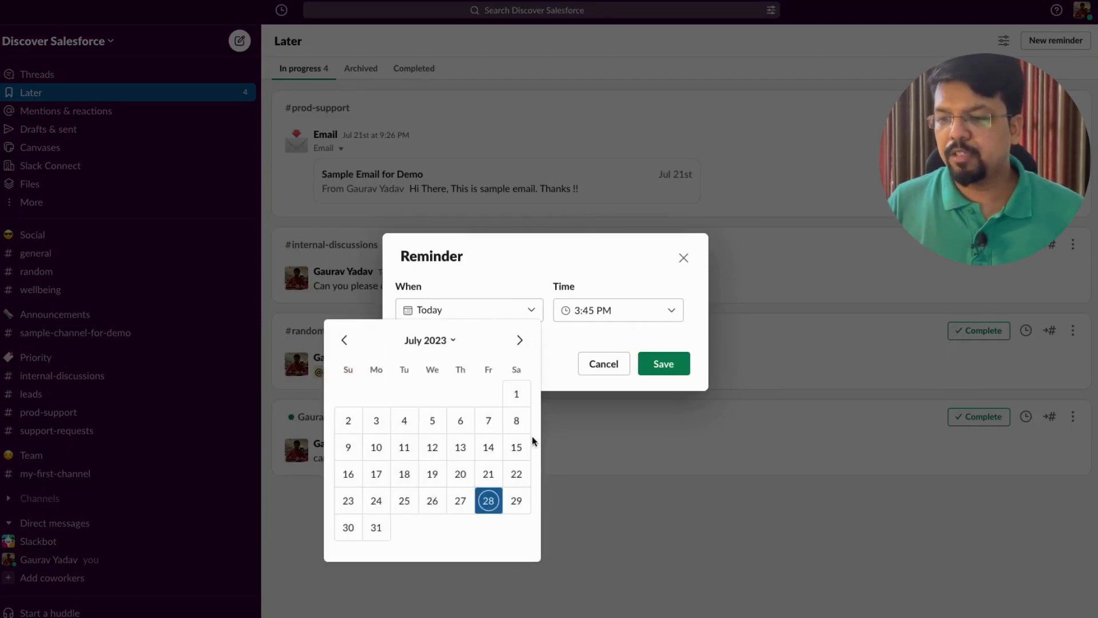
{"action": "left_click", "coordinate": [517, 501]}
Set the reminder time to 9:50 AM and save the reminder
{"action": "left_click", "coordinate": [601, 320]}
{"action": "scroll", "coordinate": [630, 426], "scroll_direction": "up", "scroll_amount": 5}
{"action": "scroll", "coordinate": [629, 426], "scroll_direction": "up", "scroll_amount": 5}
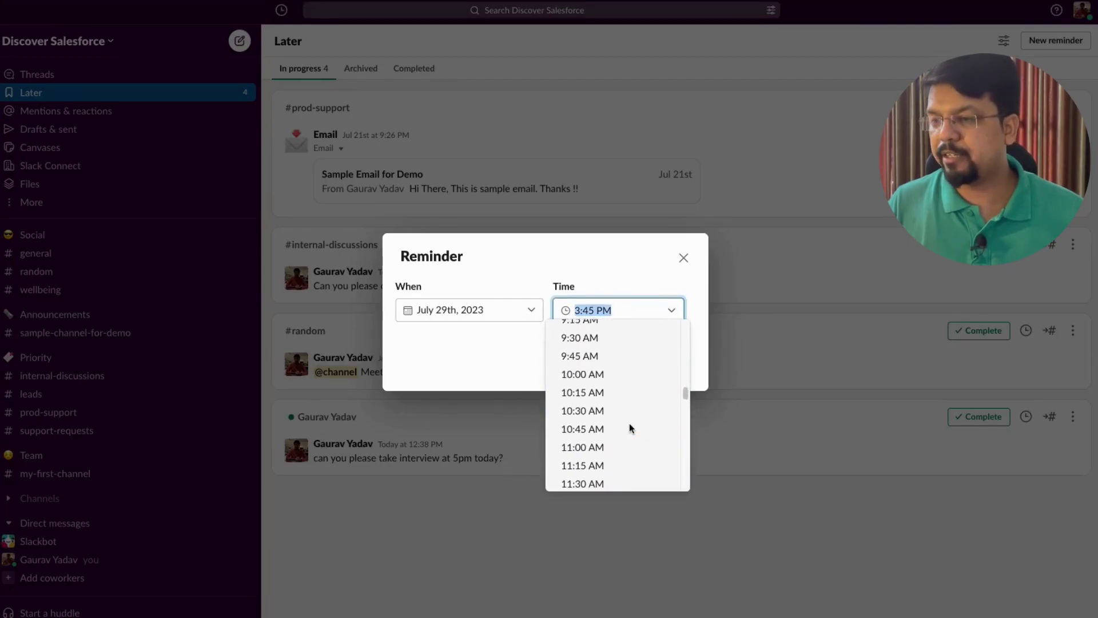
{"action": "left_click", "coordinate": [601, 363]}
{"action": "left_click", "coordinate": [594, 314]}
{"action": "left_click", "coordinate": [592, 310]}
{"action": "key", "text": "BackSpace"}
{"action": "key", "text": "BackSpace"}
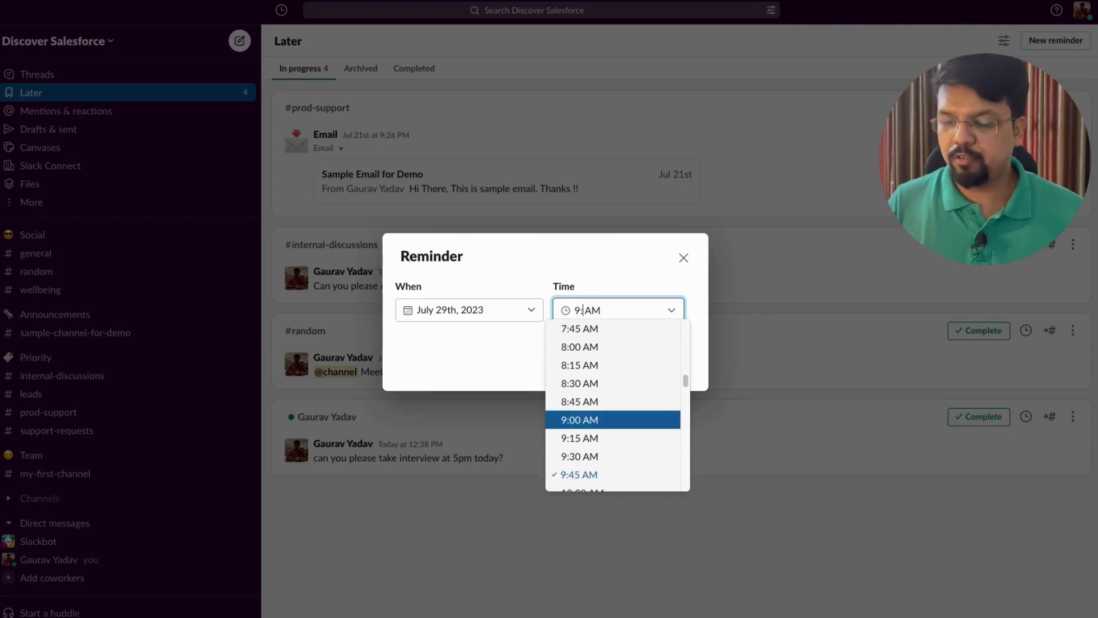
{"action": "type", "text": "50"}
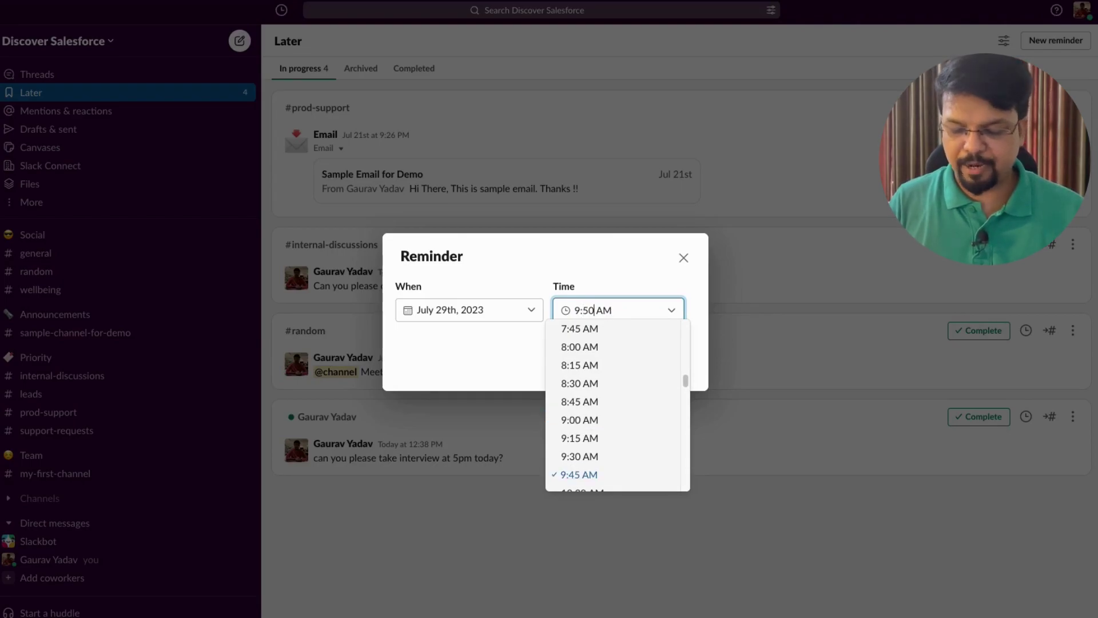
{"action": "left_click", "coordinate": [499, 334]}
{"action": "left_click", "coordinate": [662, 374]}
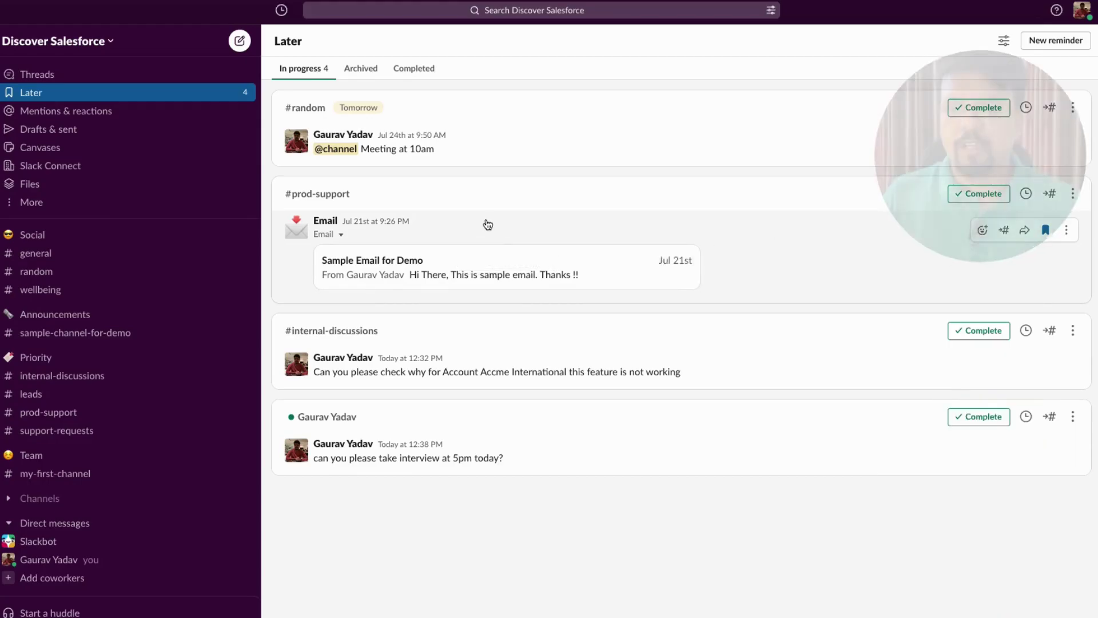
Save the "Hello There" message in your own direct messages and the Salesforce release notes link in #general for later
{"action": "left_click", "coordinate": [62, 559]}
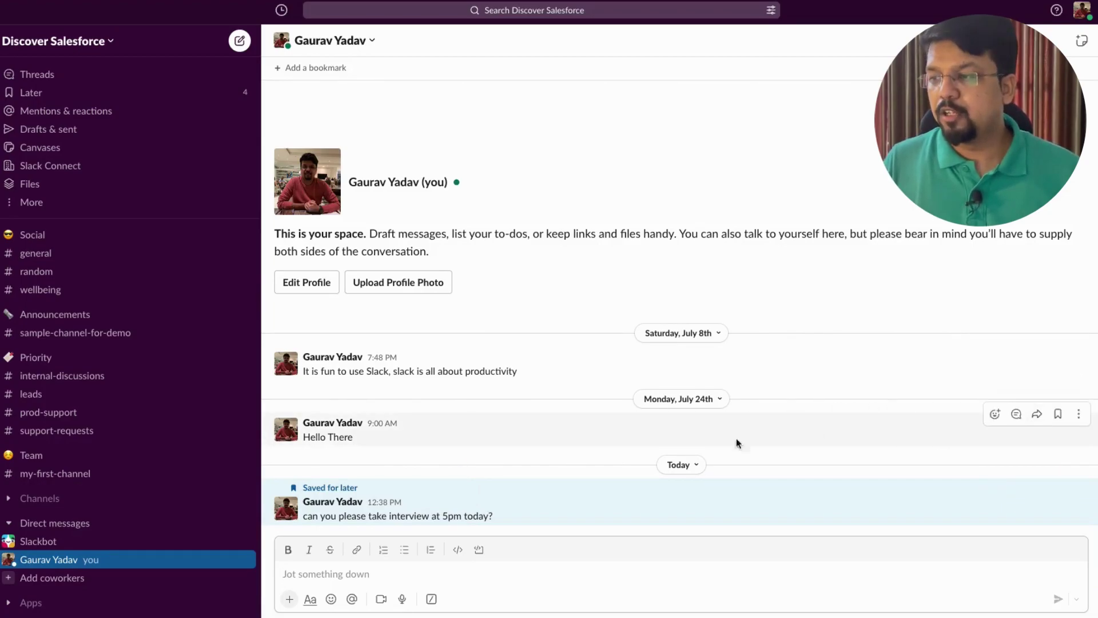
{"action": "left_click", "coordinate": [1059, 418]}
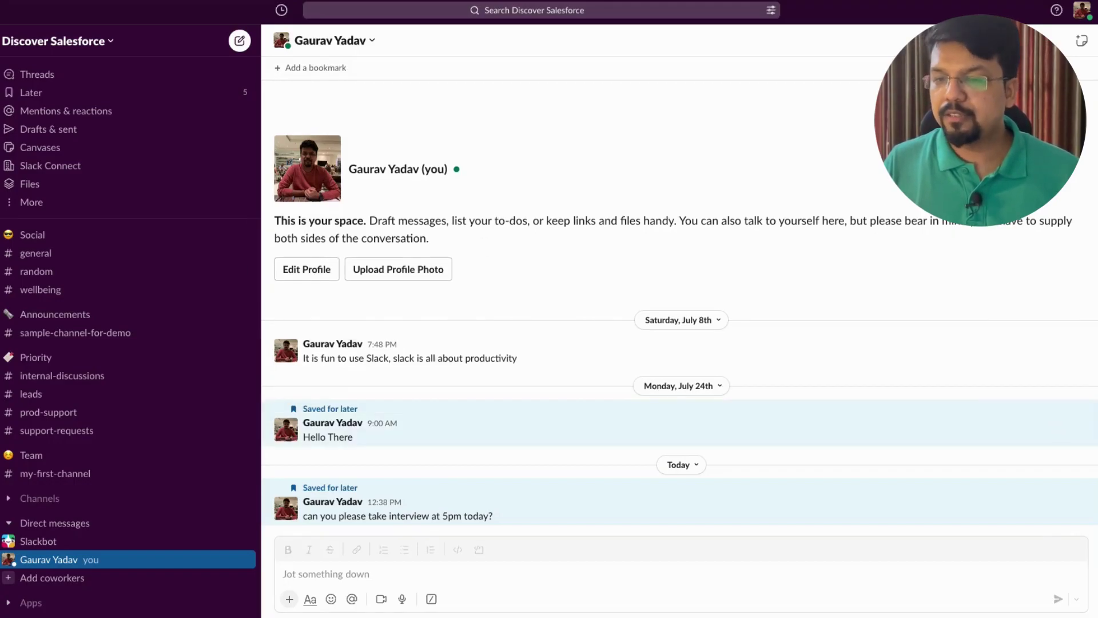
{"action": "left_click", "coordinate": [54, 254]}
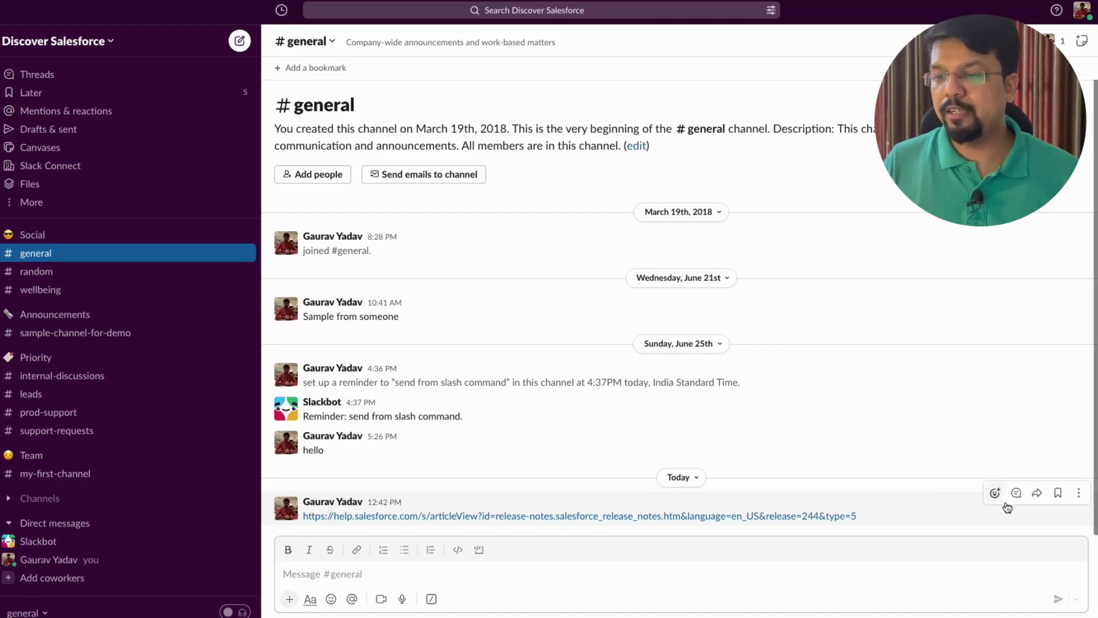
{"action": "left_click", "coordinate": [1058, 497]}
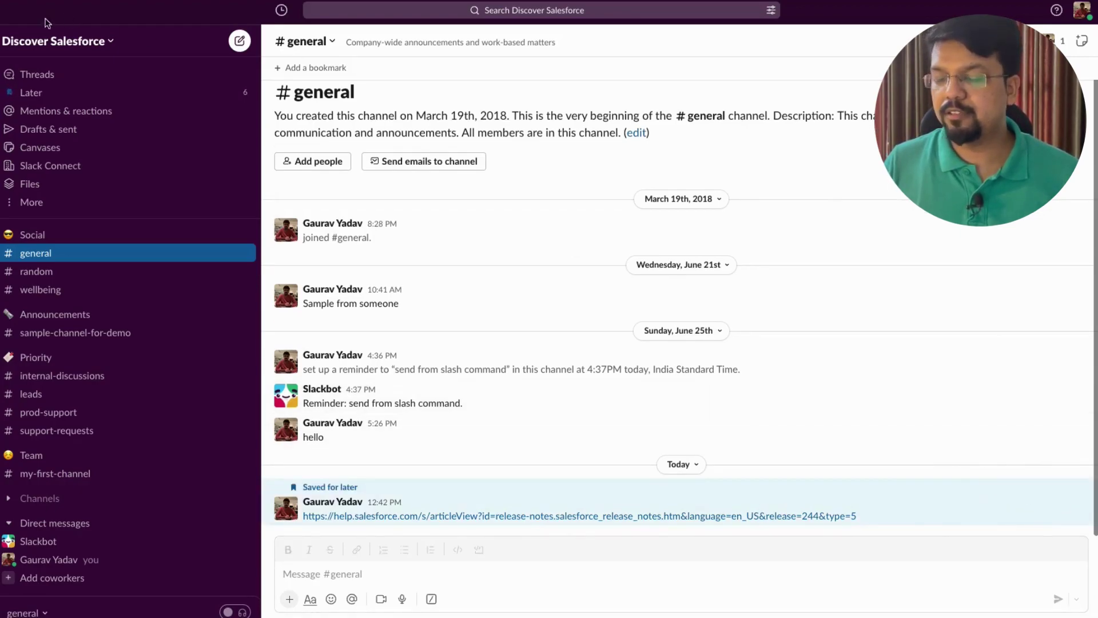
Review the saved items in the Later list and open the "Hello There" message in its conversation
{"action": "left_click", "coordinate": [85, 92]}
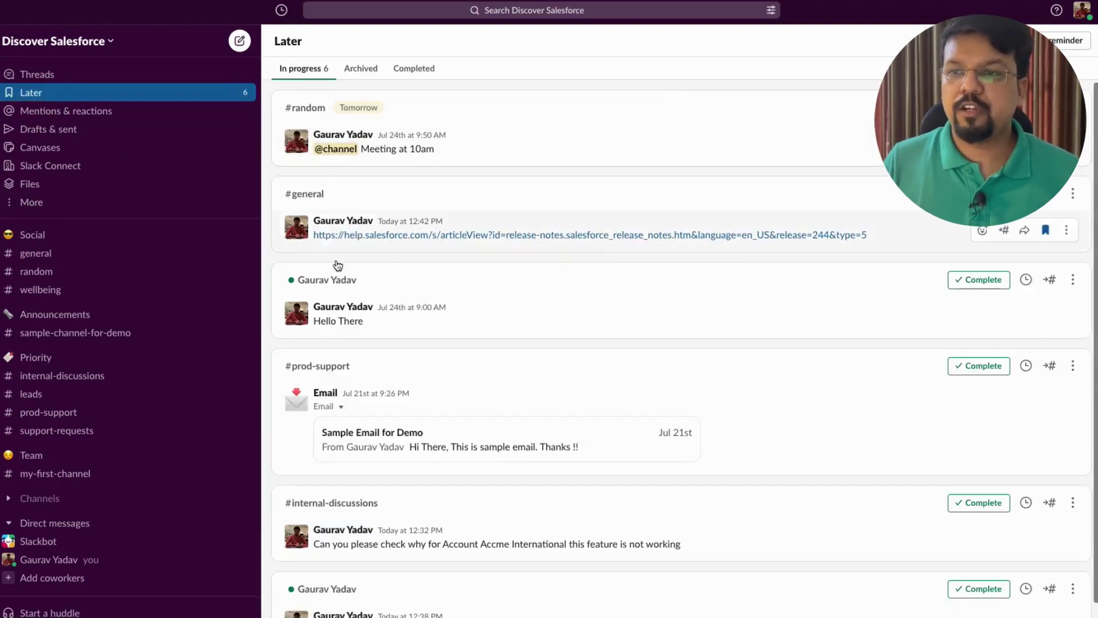
{"action": "scroll", "coordinate": [420, 352], "scroll_direction": "down", "scroll_amount": 1}
{"action": "scroll", "coordinate": [420, 352], "scroll_direction": "up", "scroll_amount": 1}
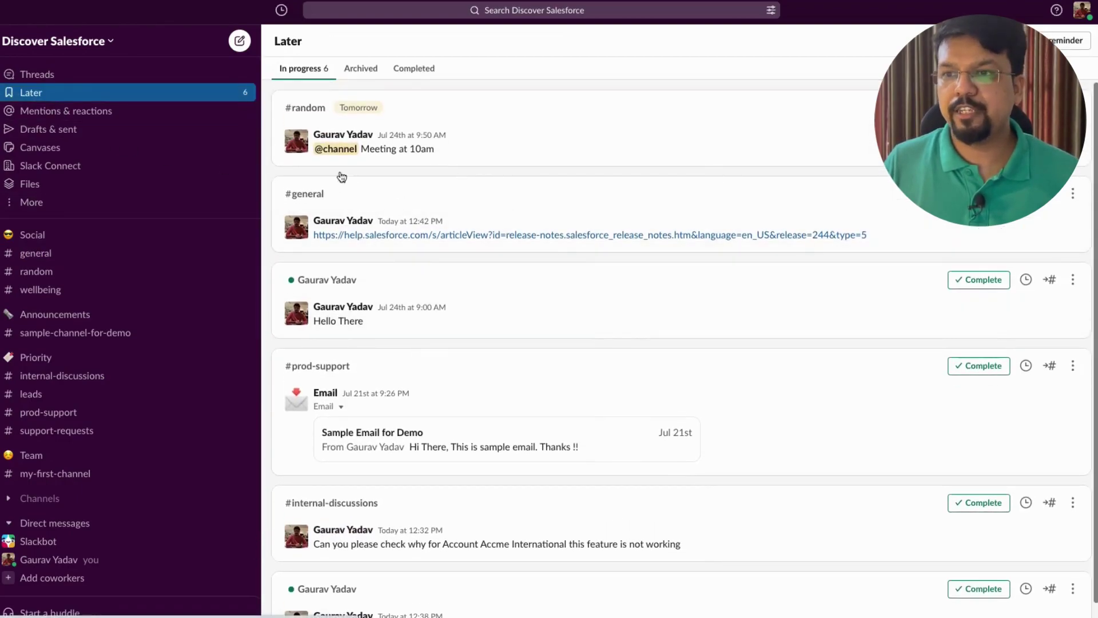
{"action": "double_click", "coordinate": [435, 190]}
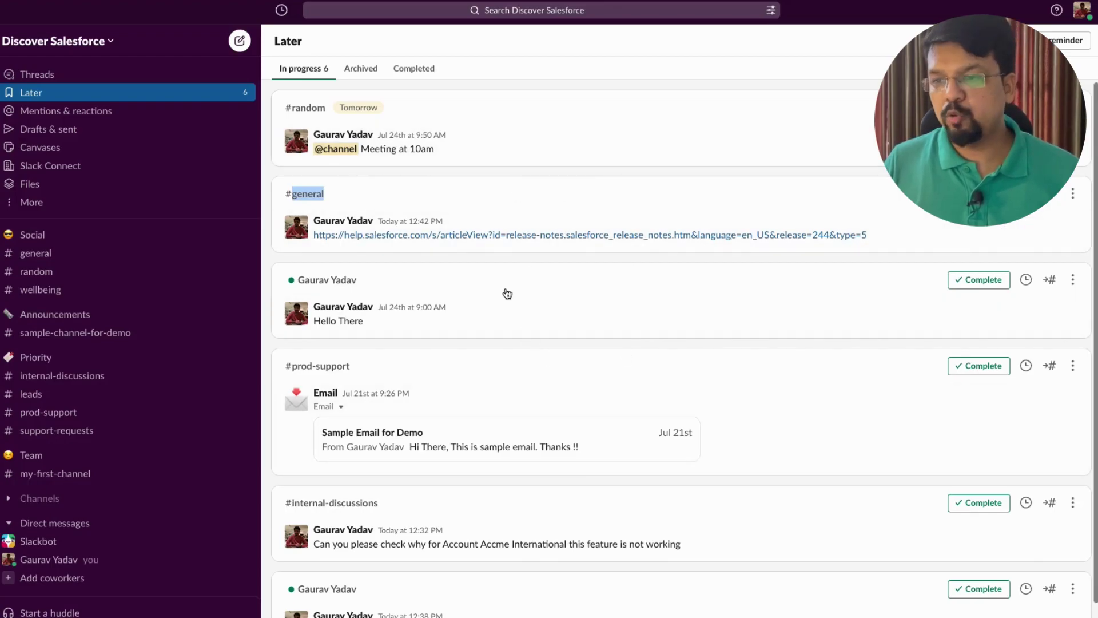
{"action": "left_click", "coordinate": [560, 284]}
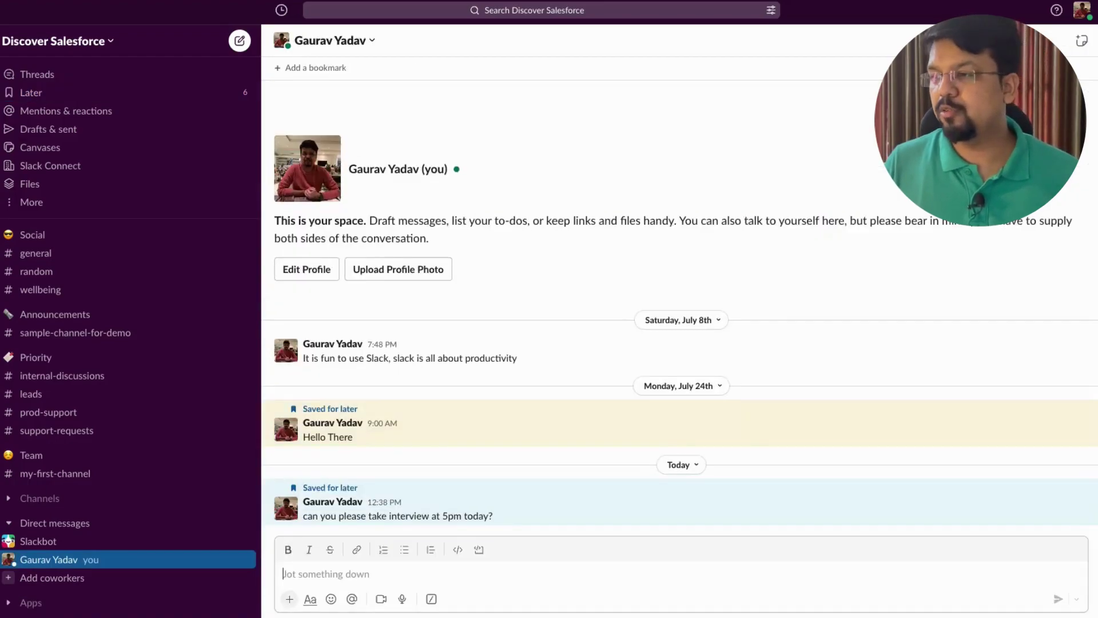
Mark the saved "Hello There" message as complete in the Later list and check the completed items
{"action": "left_click", "coordinate": [44, 92]}
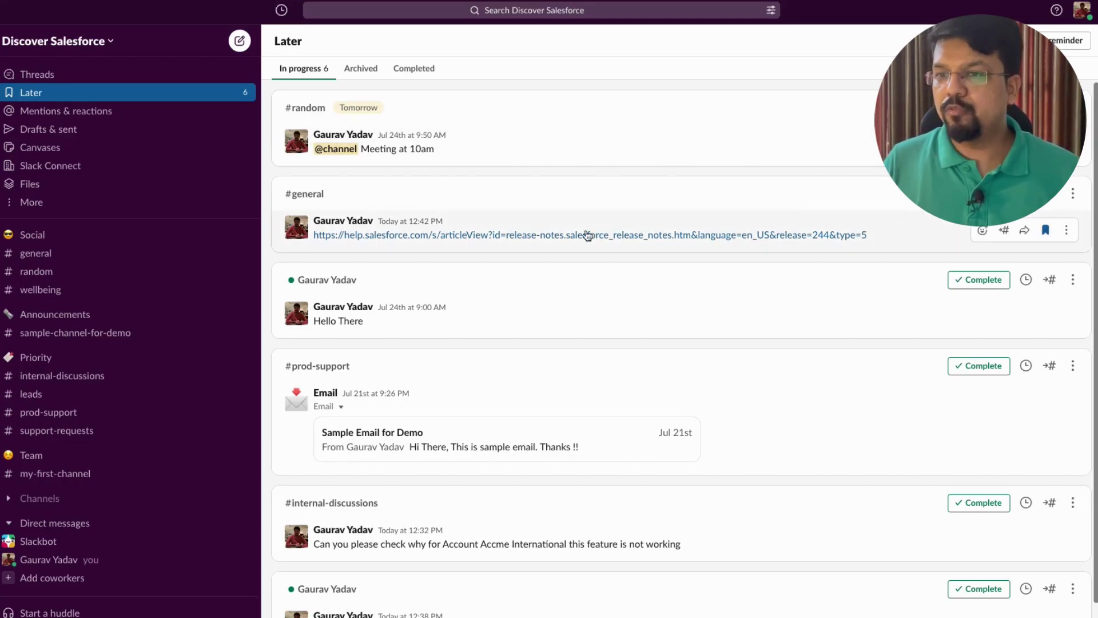
{"action": "left_click", "coordinate": [974, 284]}
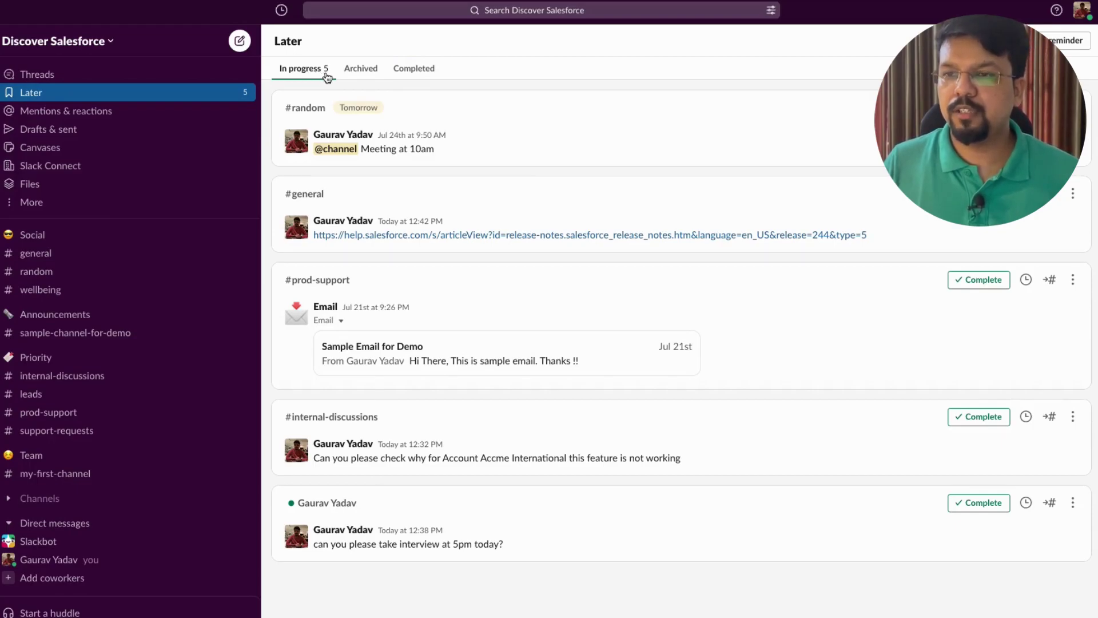
{"action": "left_click", "coordinate": [400, 70]}
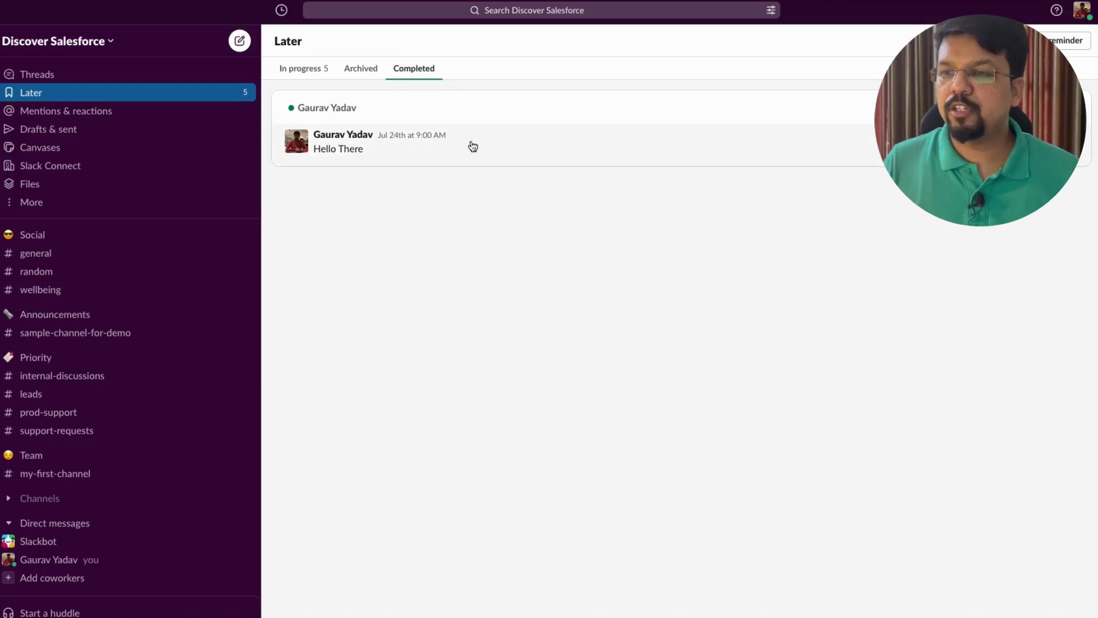
{"action": "left_click", "coordinate": [298, 75]}
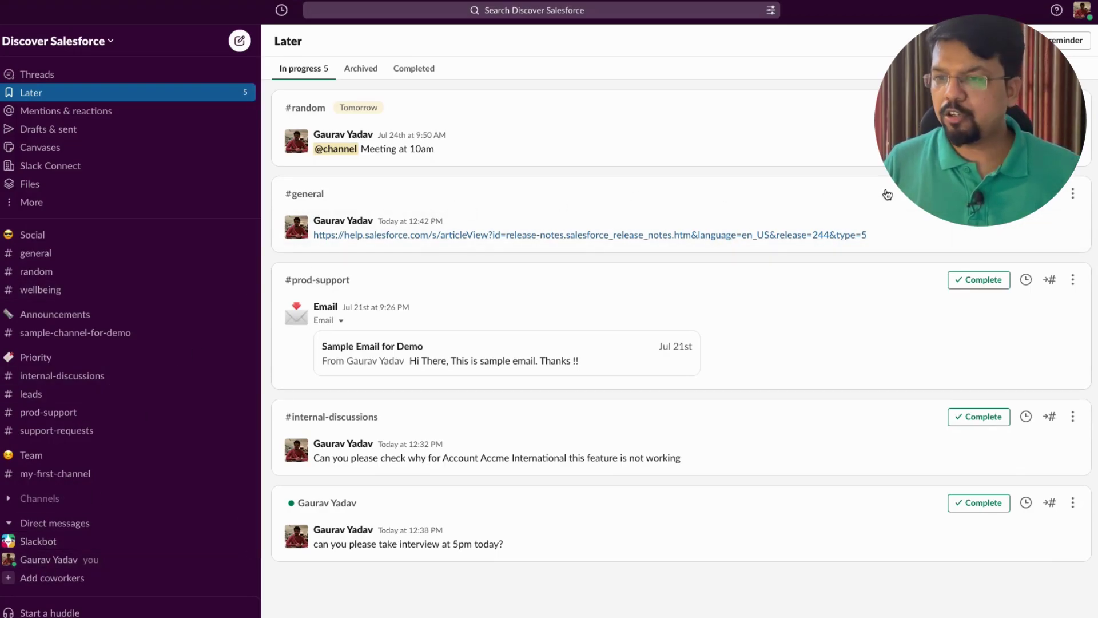
In #my-first-channel, use /remind to set a reminder about "send message to the team" at 5pm today, and check it in the Later list
{"action": "left_click", "coordinate": [52, 559]}
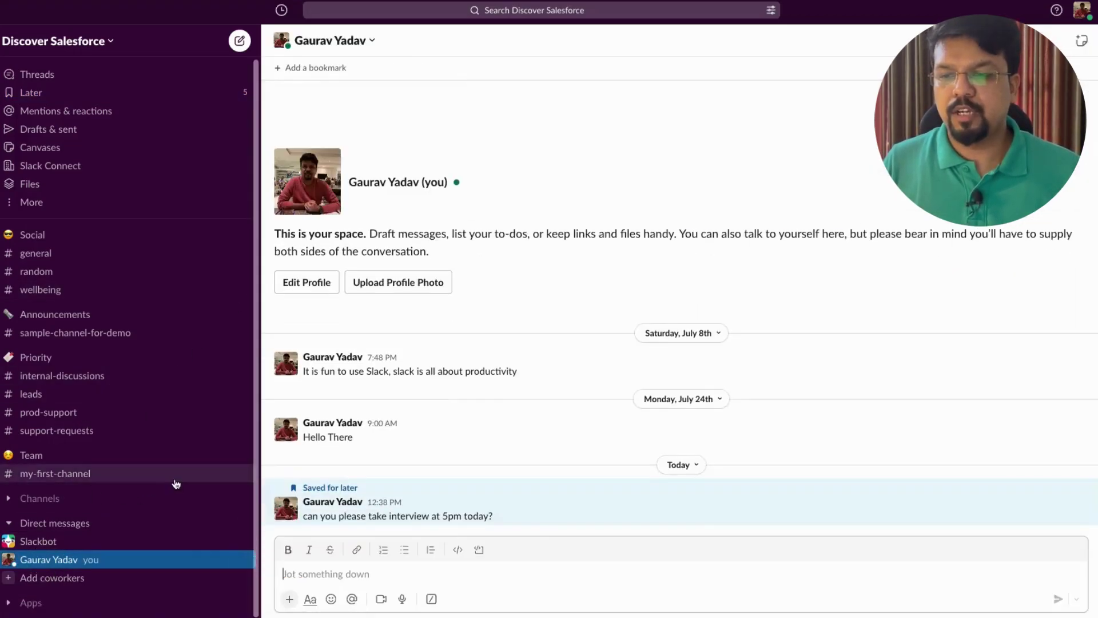
{"action": "left_click", "coordinate": [299, 578]}
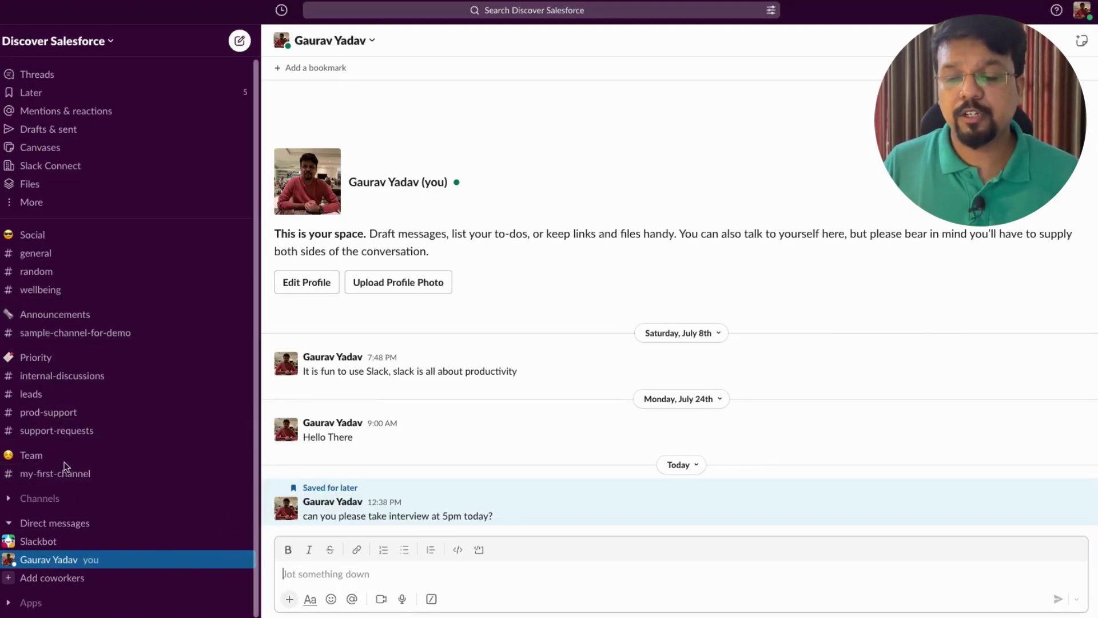
{"action": "left_click", "coordinate": [51, 474]}
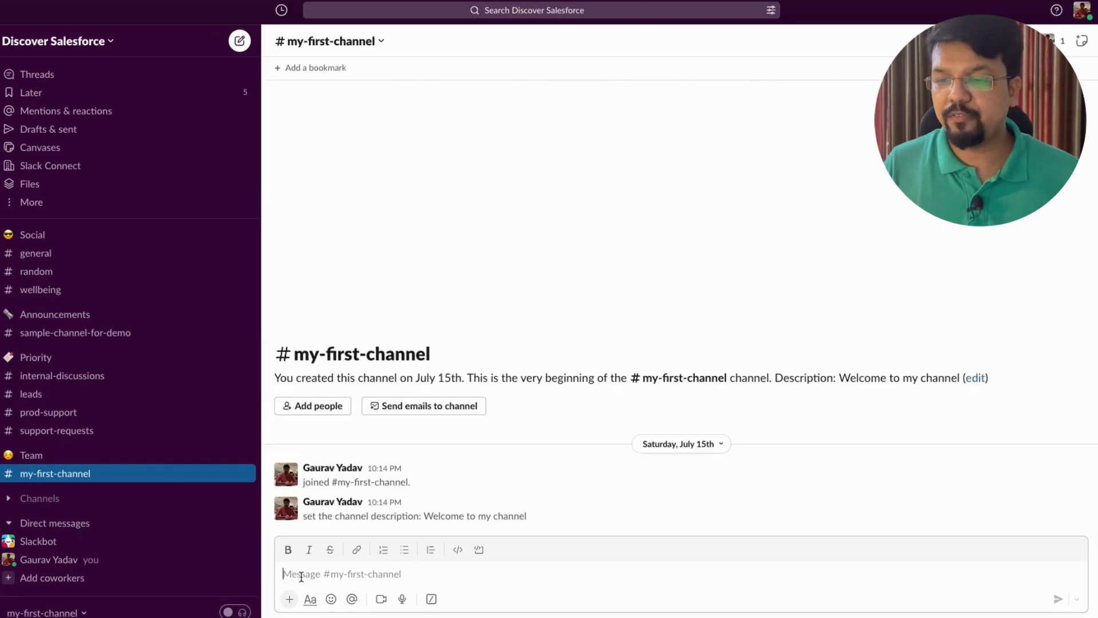
{"action": "type", "text": "/rem"}
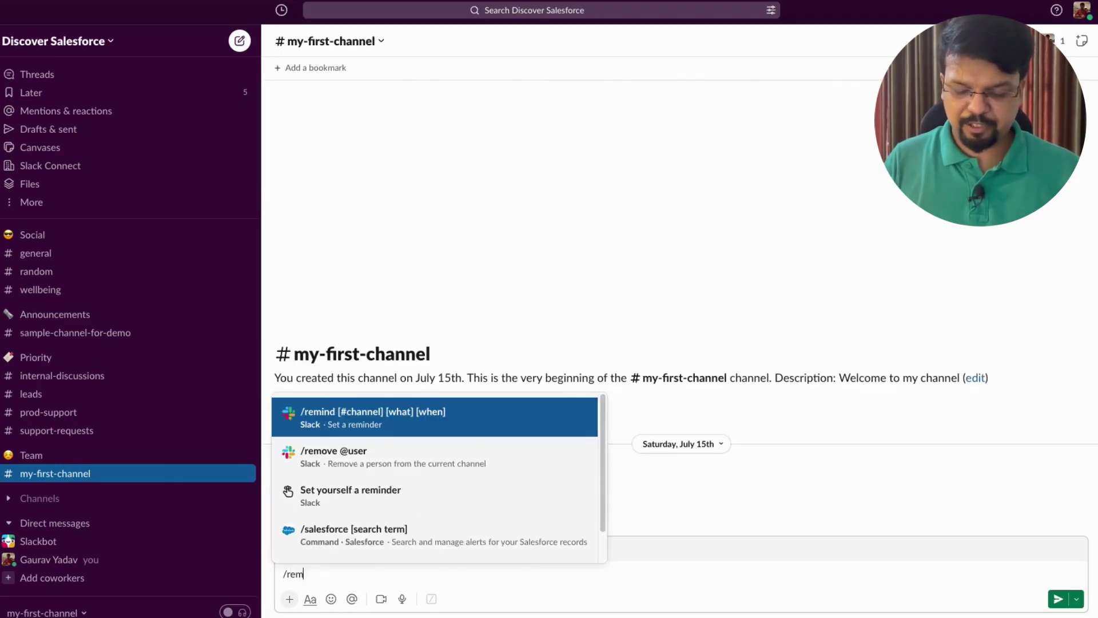
{"action": "type", "text": "ind "}
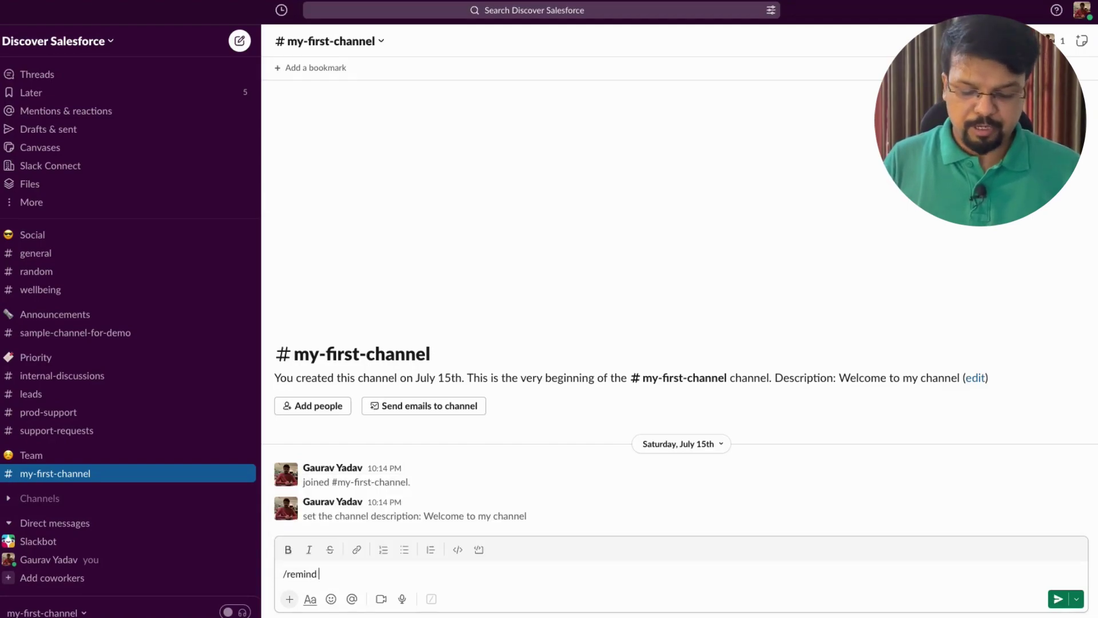
{"action": "type", "text": "about "}
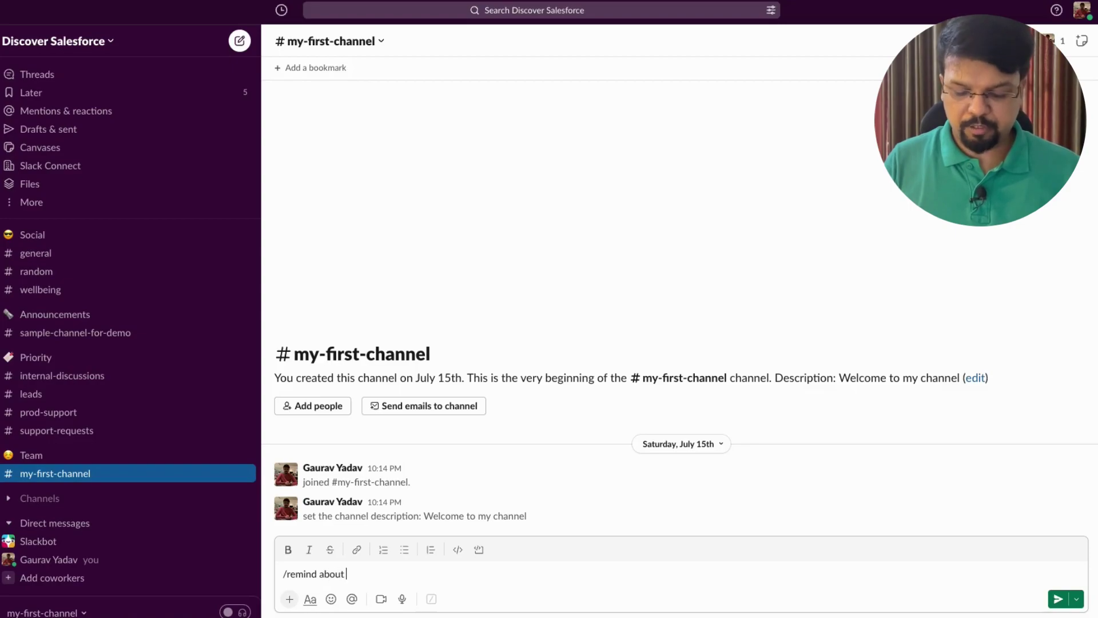
{"action": "type", "text": "send mes"}
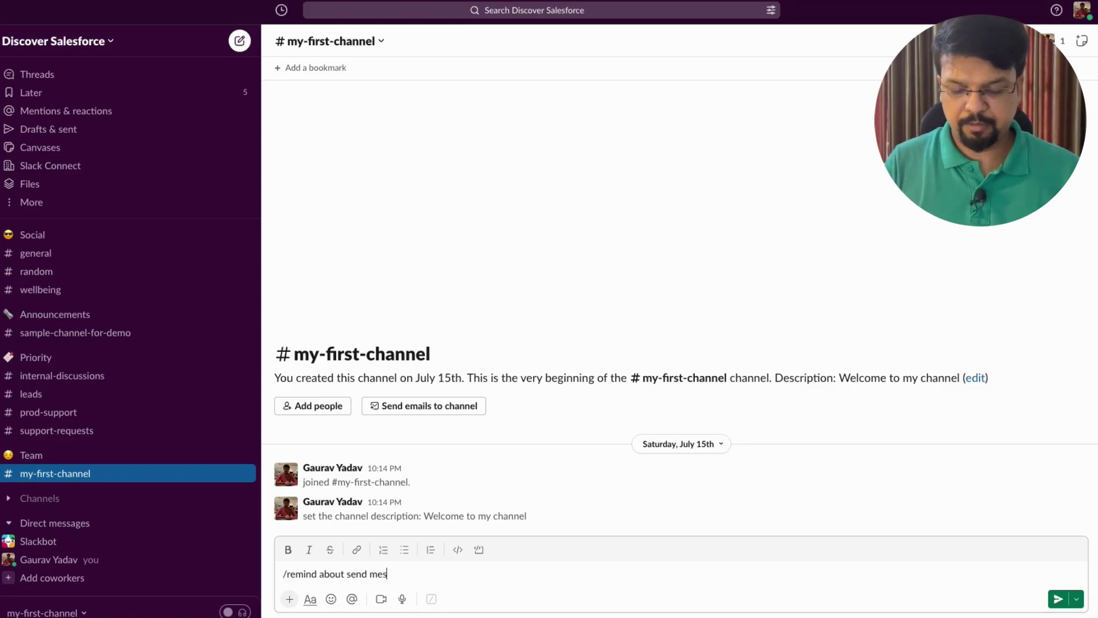
{"action": "type", "text": "sage to the "}
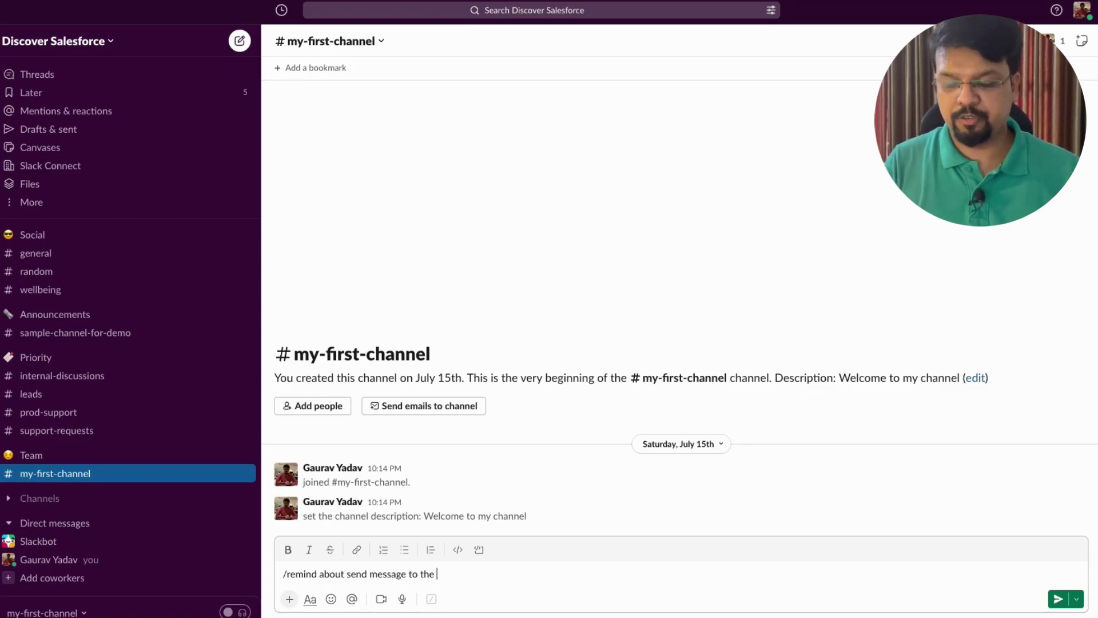
{"action": "type", "text": "team "}
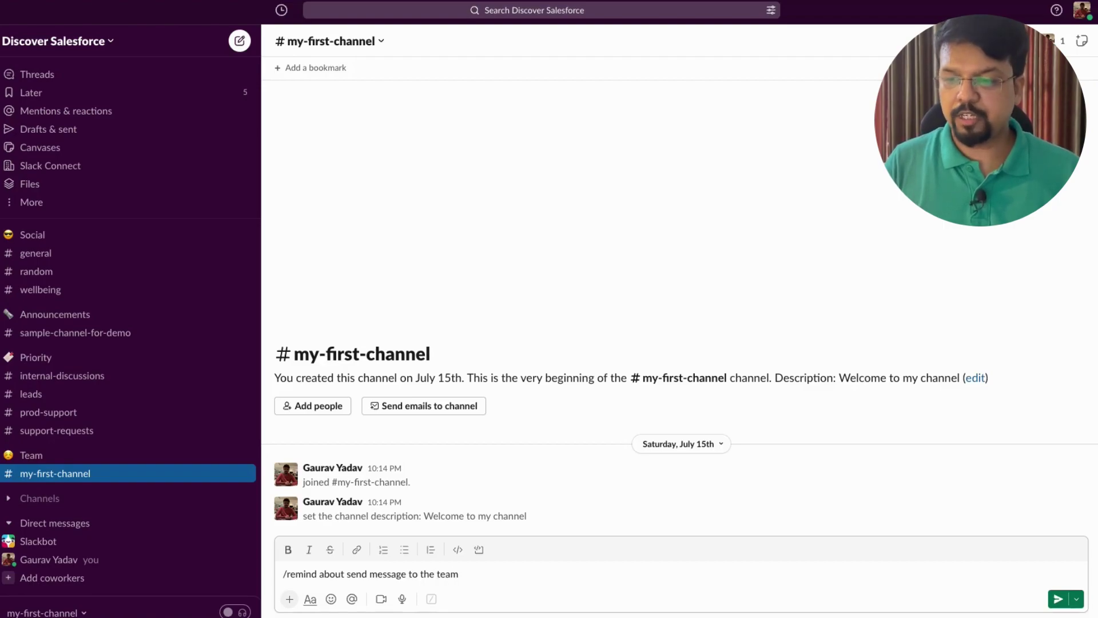
{"action": "type", "text": "at 5p"}
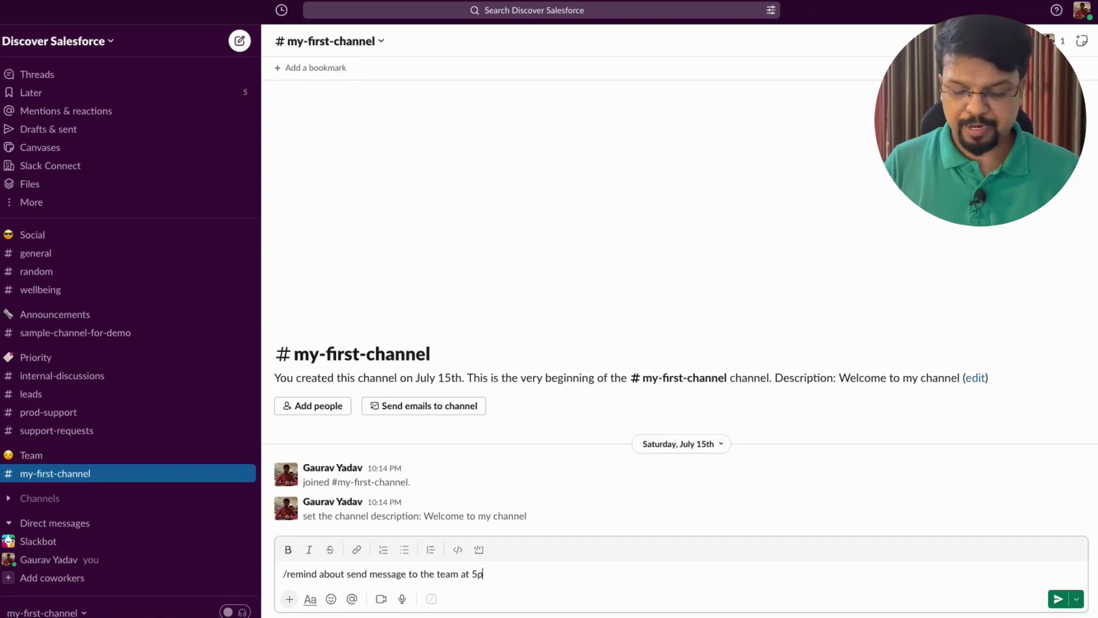
{"action": "type", "text": "m today"}
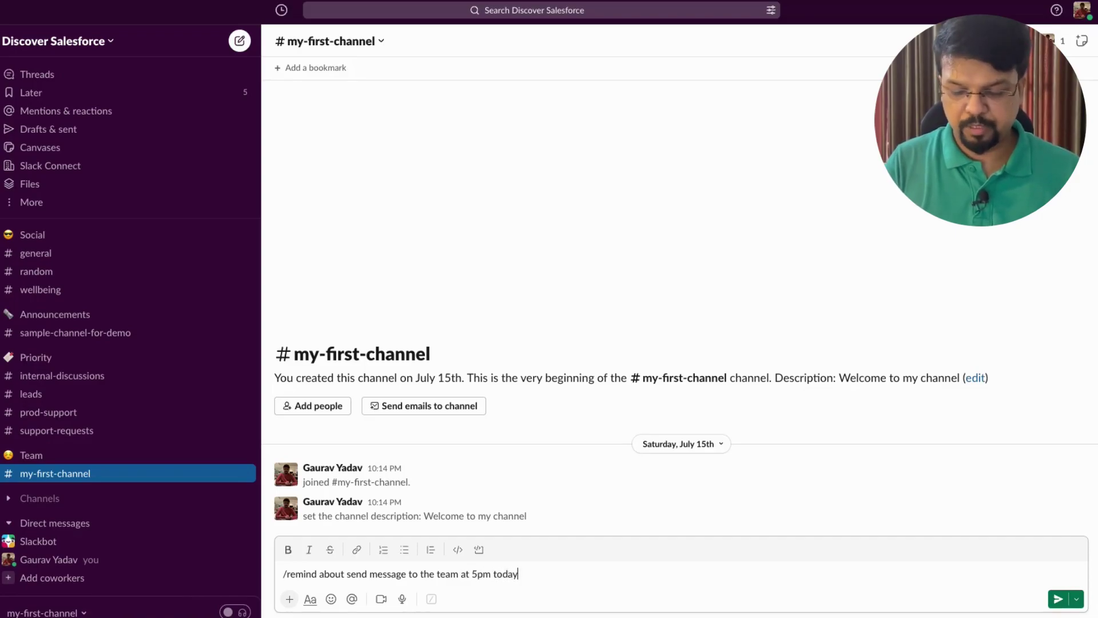
{"action": "key", "text": "Return"}
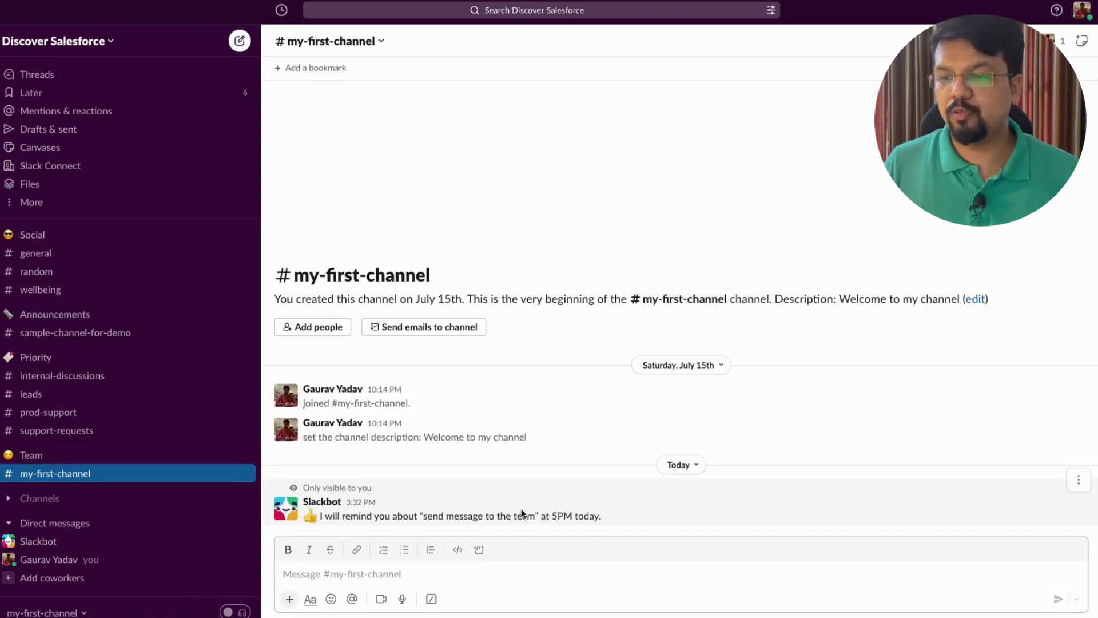
{"action": "left_click", "coordinate": [132, 85]}
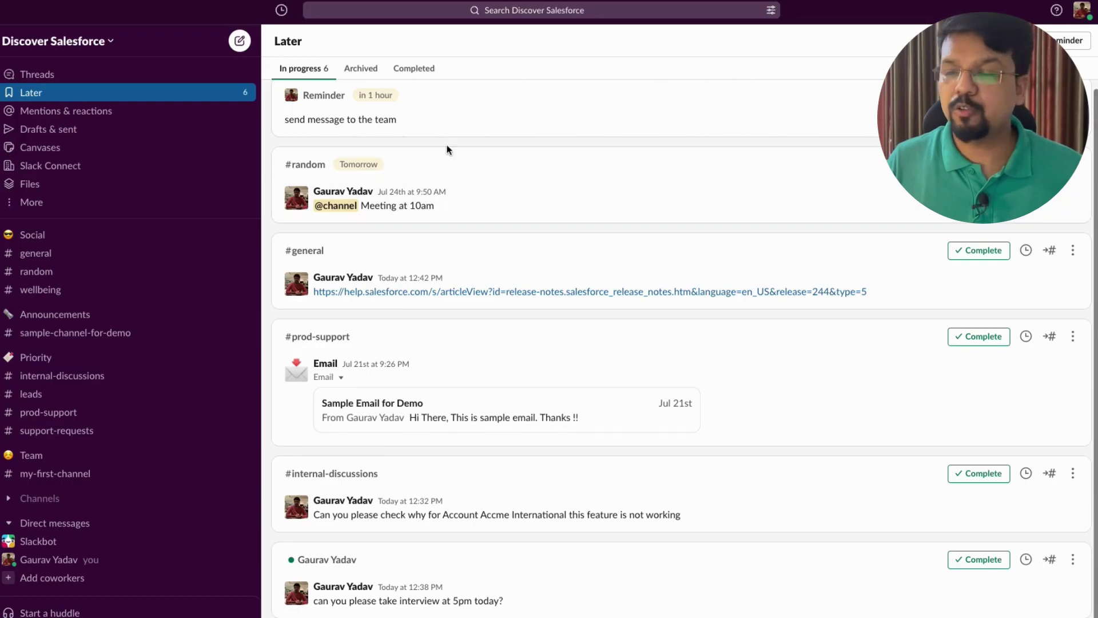
{"action": "scroll", "coordinate": [468, 247], "scroll_direction": "up", "scroll_amount": 1}
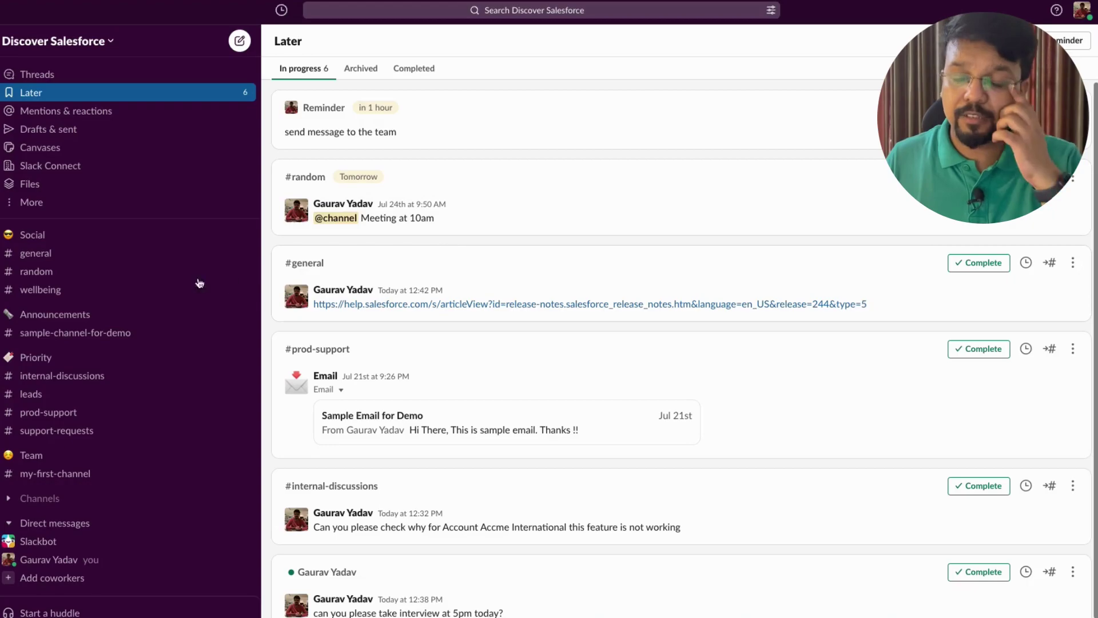
Start a /remind command in the #general channel with #general as the reminder's recipient
{"action": "left_click", "coordinate": [53, 289]}
{"action": "left_click", "coordinate": [57, 253]}
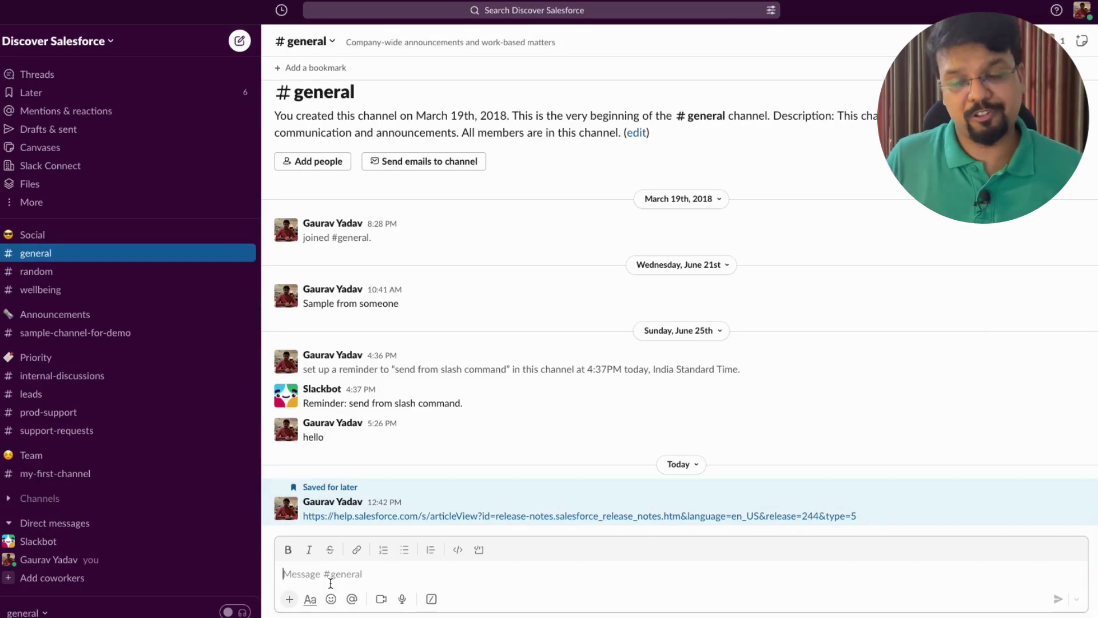
{"action": "type", "text": "/remind "}
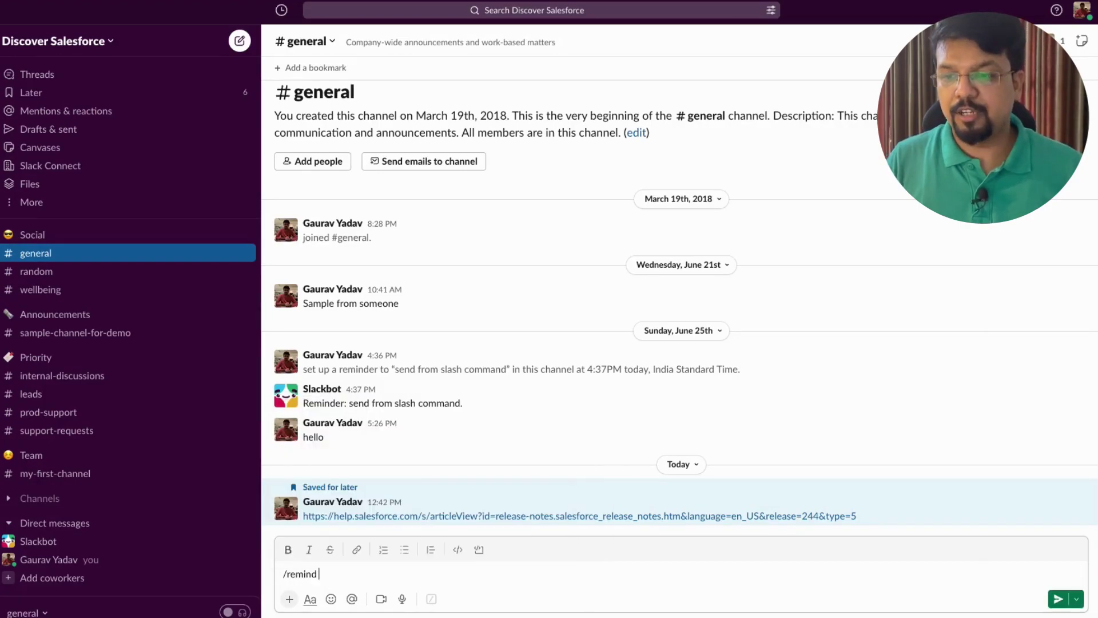
{"action": "type", "text": "#"}
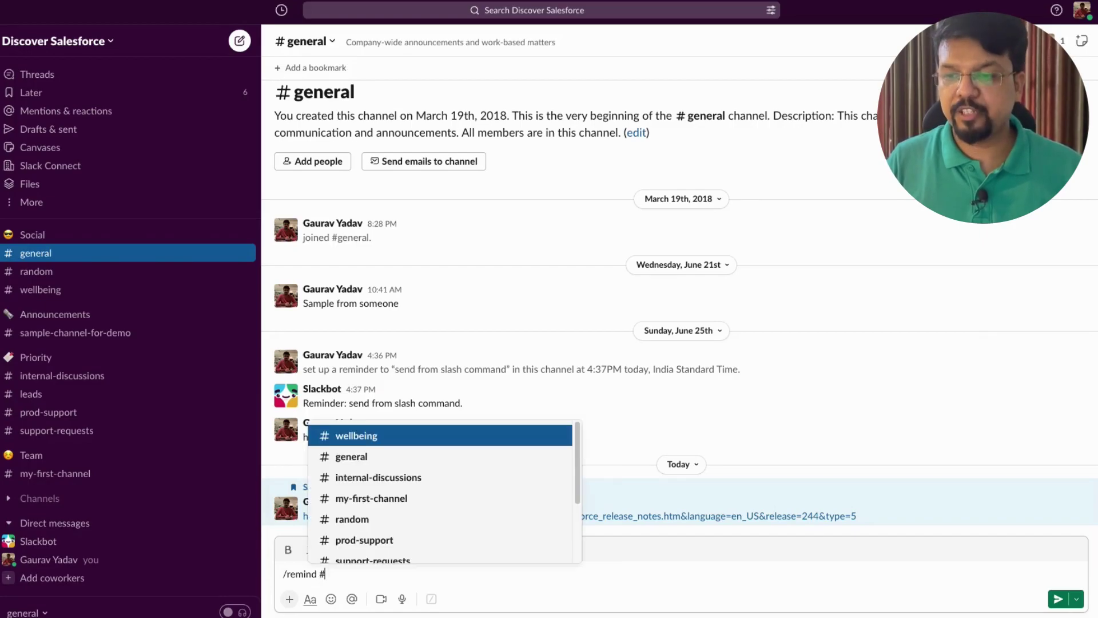
{"action": "type", "text": "gen"}
{"action": "key", "text": "Return"}
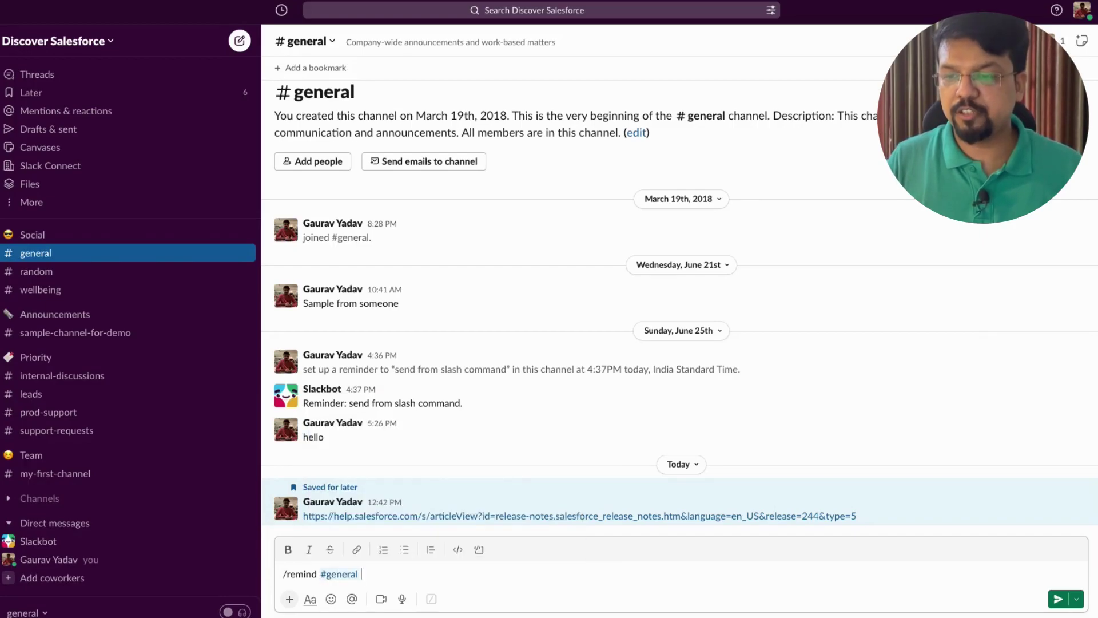
{"action": "type", "text": "tomoor"}
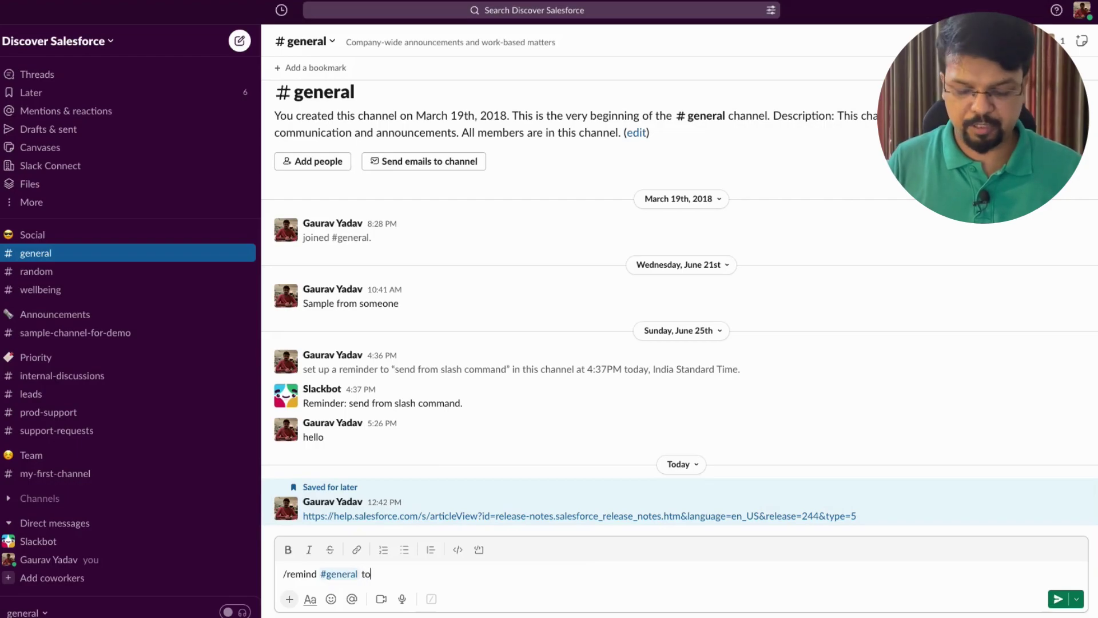
{"action": "key", "text": "BackSpace"}
{"action": "type", "text": "ro"}
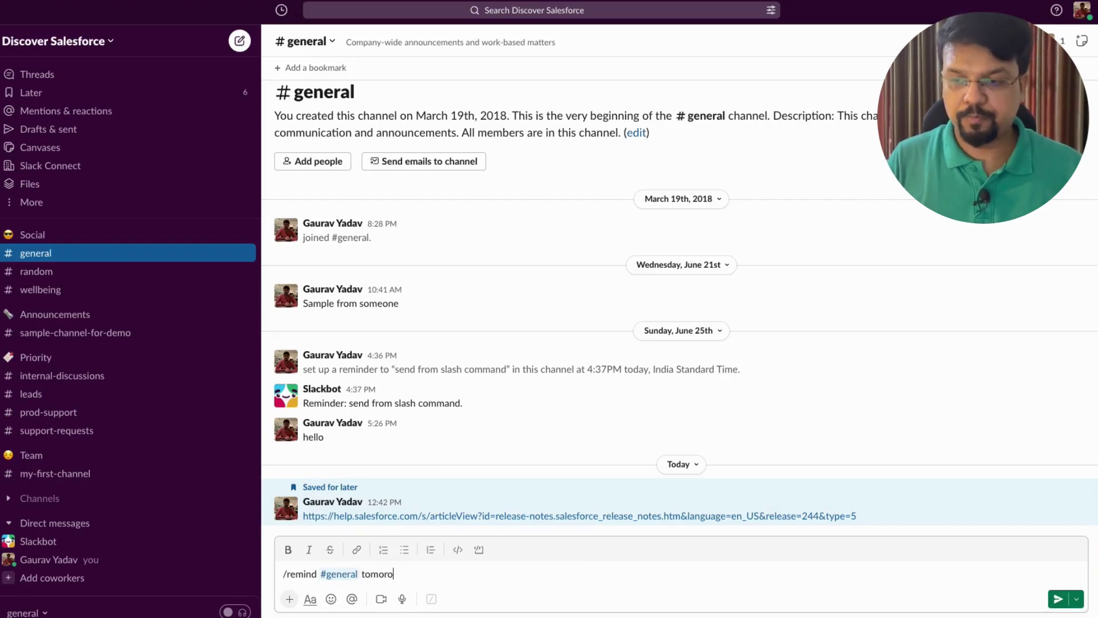
{"action": "key", "text": "BackSpace"}
{"action": "type", "text": "row"}
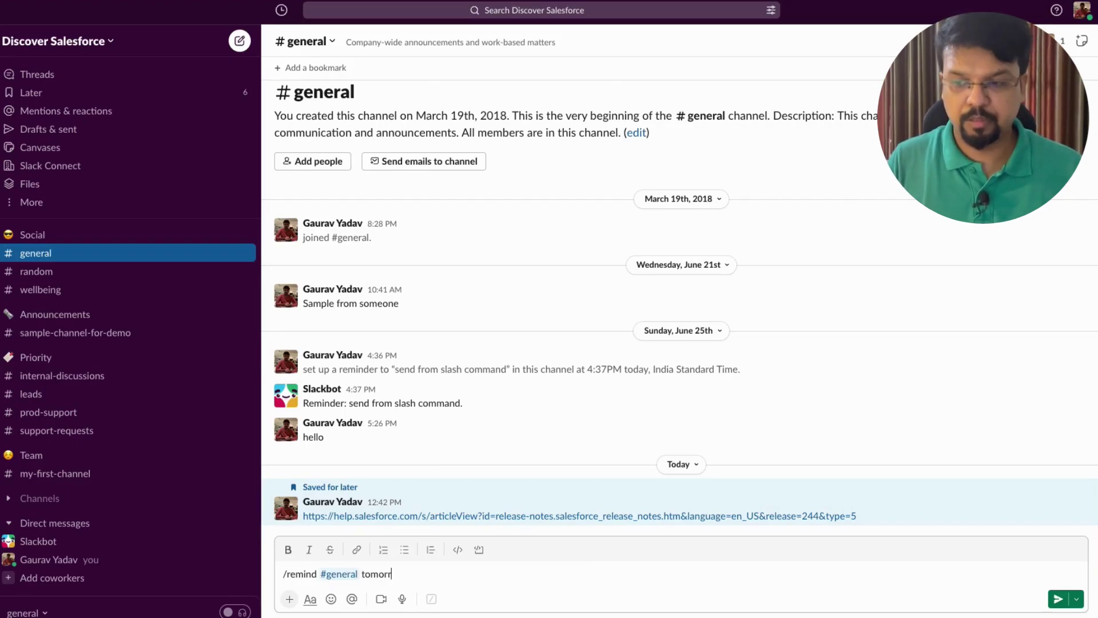
{"action": "key", "text": "BackSpace"}
{"action": "key", "text": "BackSpace"}
{"action": "key", "text": "BackSpace"}
{"action": "key", "text": "BackSpace"}
{"action": "key", "text": "BackSpace"}
{"action": "key", "text": "BackSpace"}
{"action": "key", "text": "BackSpace"}
{"action": "key", "text": "BackSpace"}
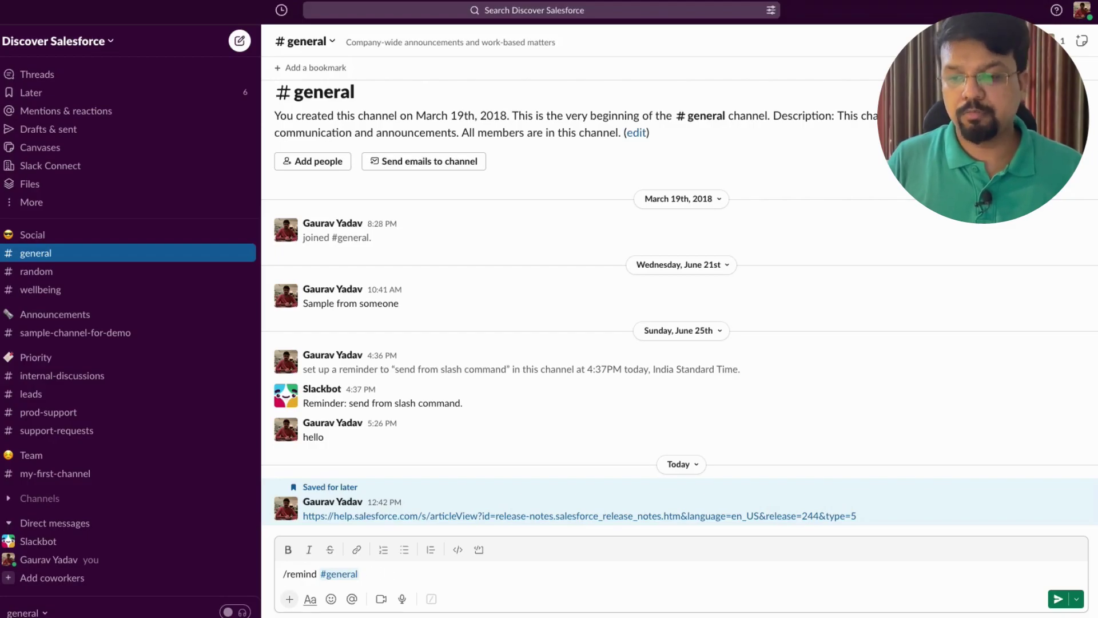
Complete the #general reminder with the colleague's birthday as its text and "at 9am Tomorrow" as its time, and submit it
{"action": "type", "text": "H"}
{"action": "type", "text": "J"}
{"action": "type", "text": "on"}
{"action": "type", "text": "'s Birthday "}
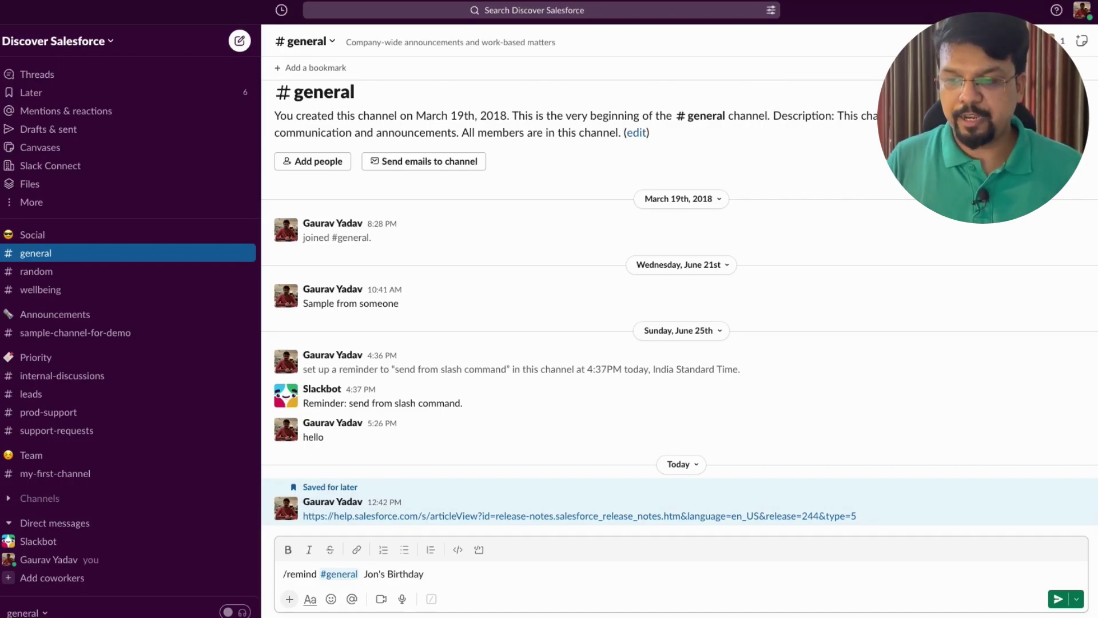
{"action": "type", "text": "tom"}
{"action": "key", "text": "BackSpace"}
{"action": "key", "text": "BackSpace"}
{"action": "type", "text": "at 9am Tomo"}
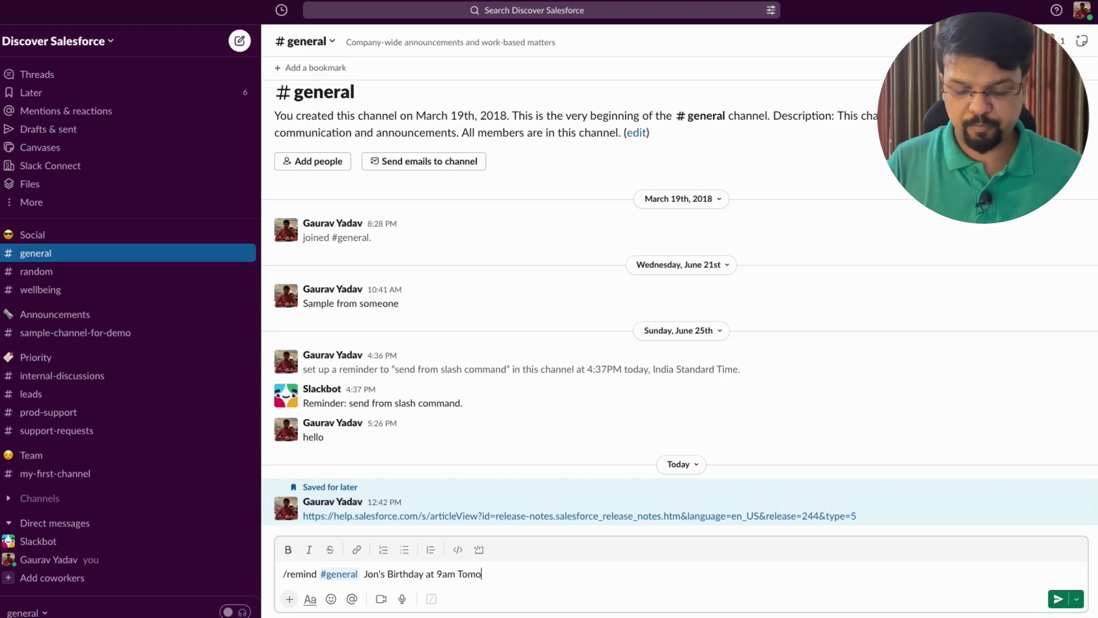
{"action": "type", "text": "rrow"}
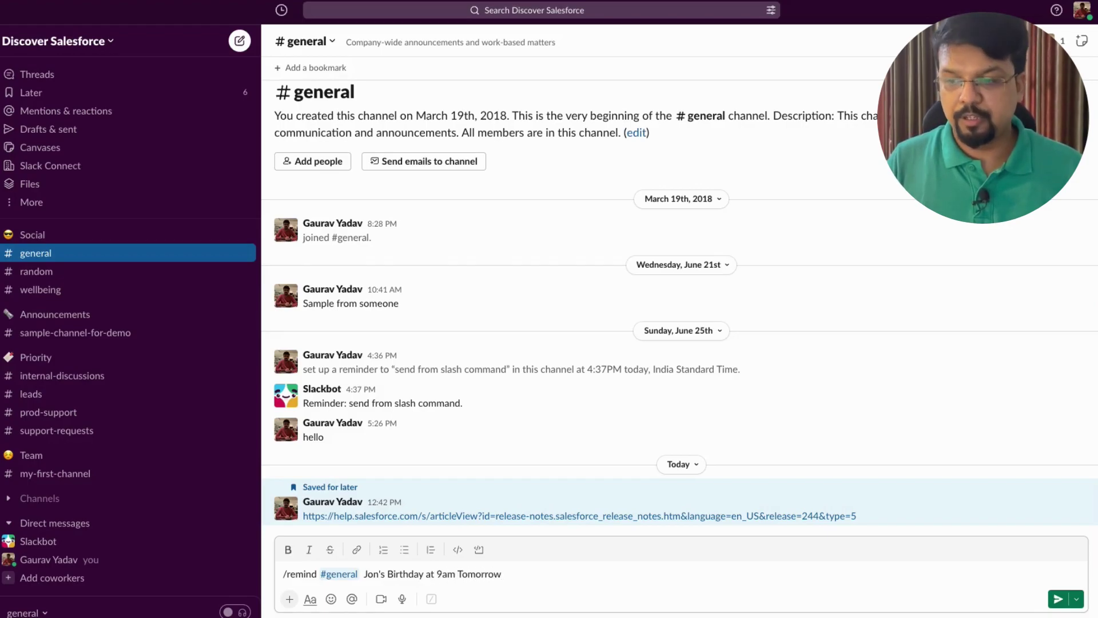
{"action": "key", "text": "Return"}
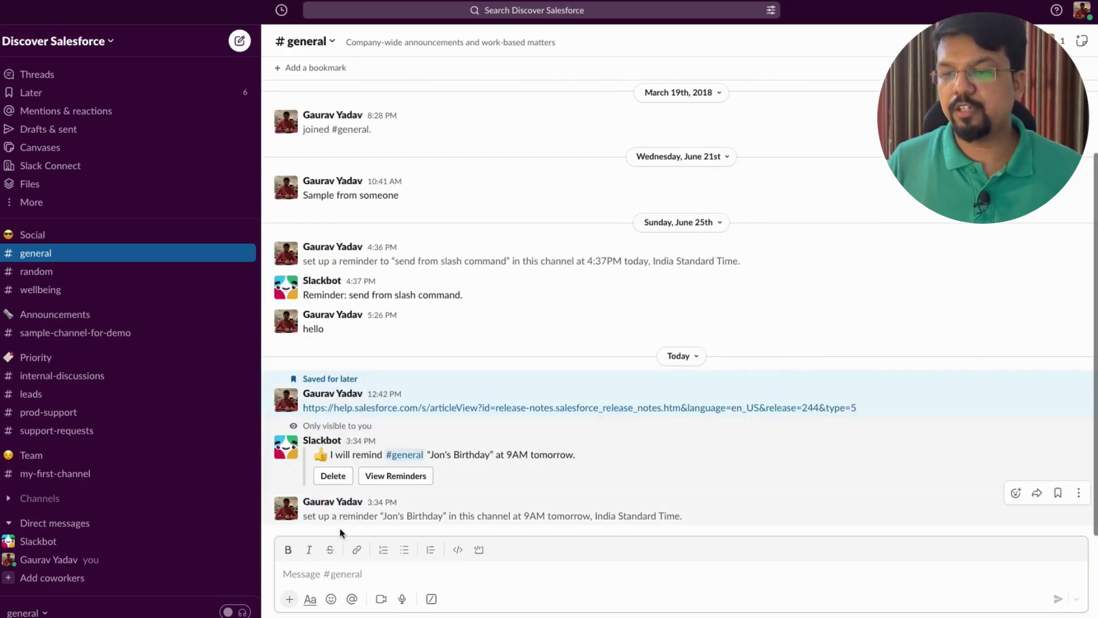
{"action": "left_click_drag", "start_coordinate": [690, 516], "coordinate": [314, 515]}
{"action": "left_click", "coordinate": [511, 511]}
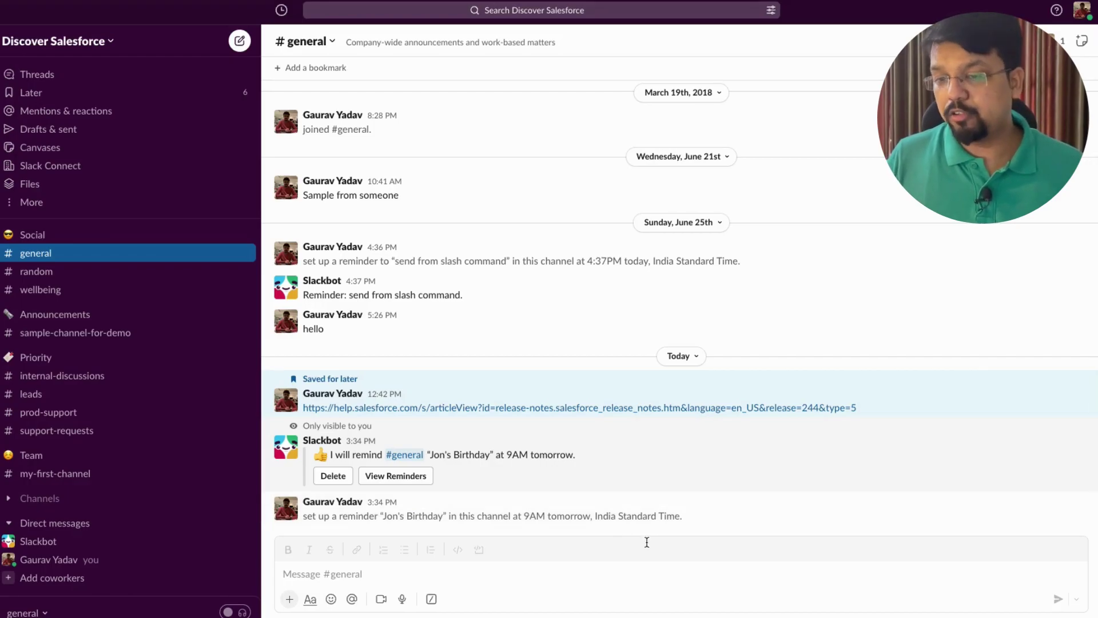
{"action": "left_click", "coordinate": [440, 573]}
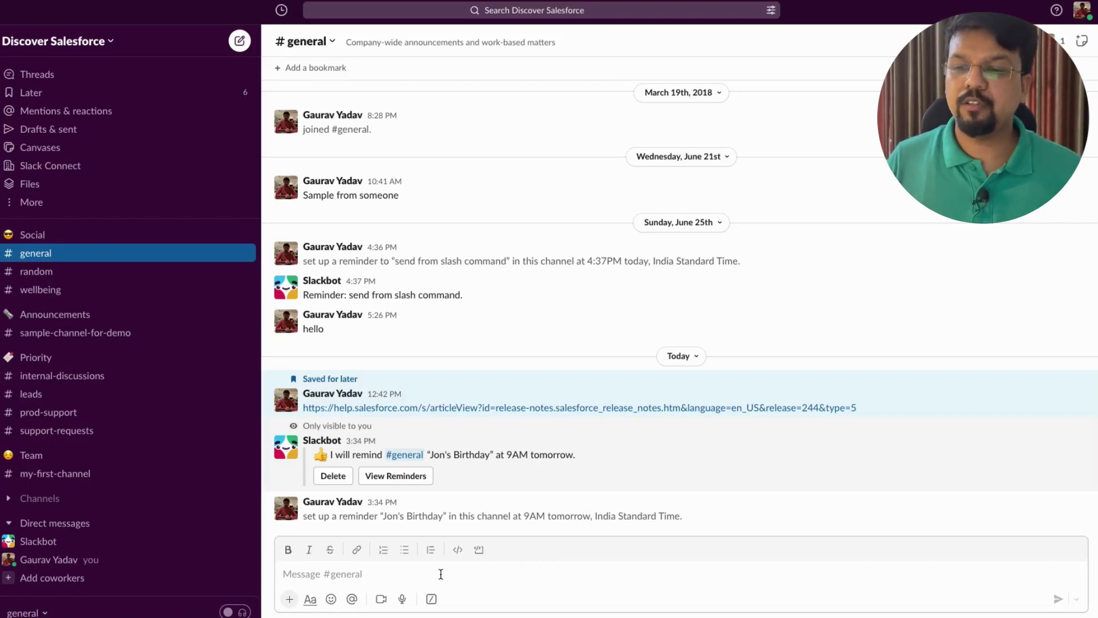